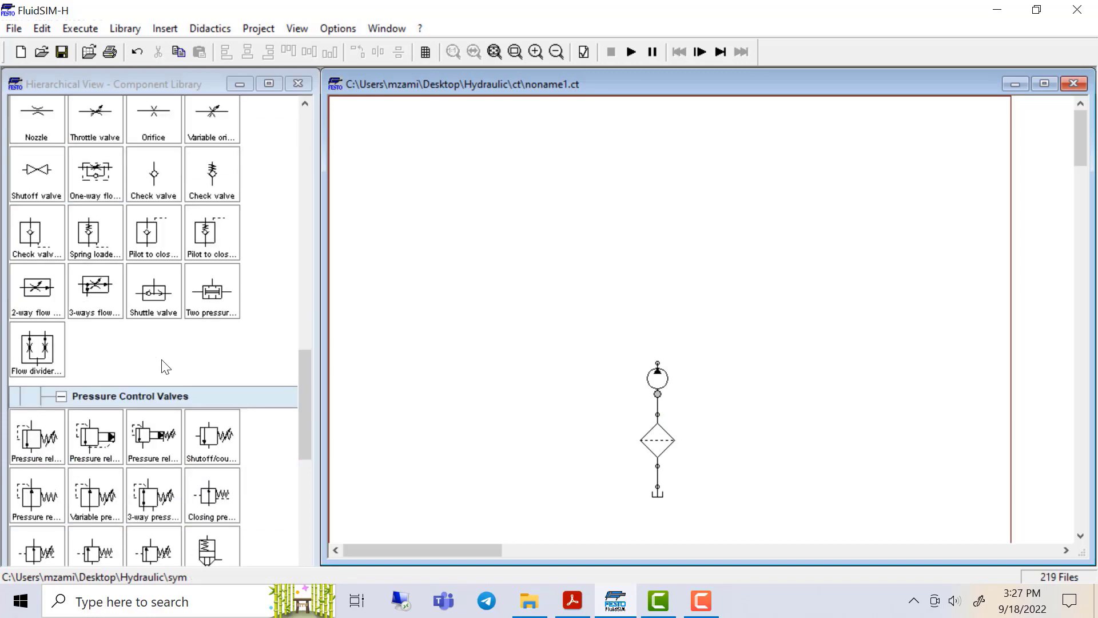
Place a pressure relief valve to the upper right of the pump in the circuit and rotate it 90°.
{"action": "left_click_drag", "start_coordinate": [39, 439], "coordinate": [798, 359]}
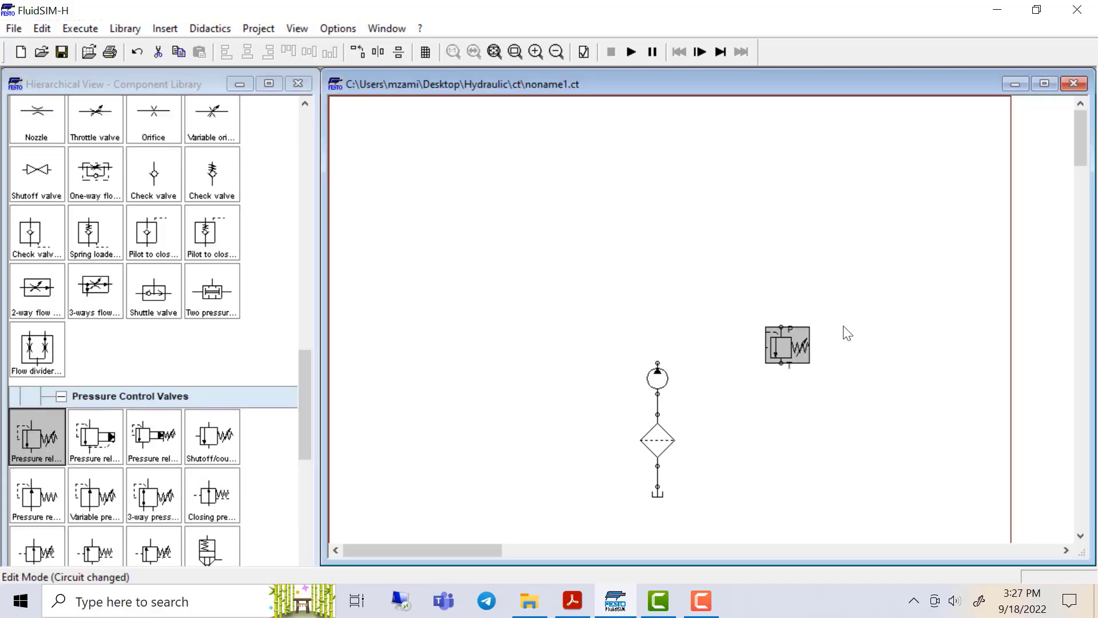
{"action": "right_click", "coordinate": [787, 344]}
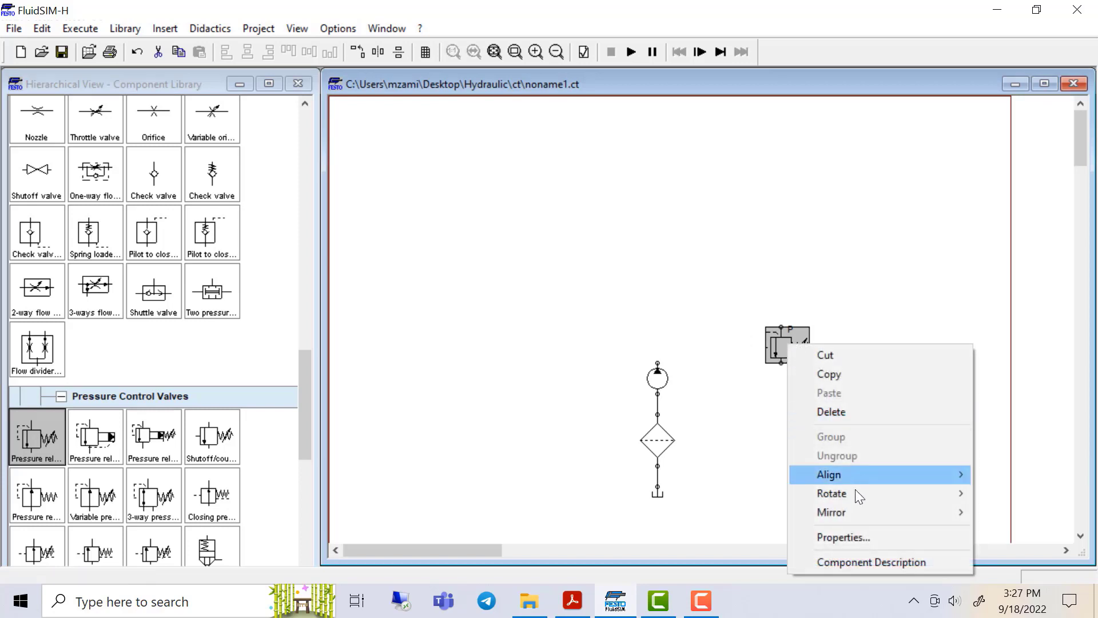
{"action": "mouse_move", "coordinate": [850, 493]}
{"action": "left_click", "coordinate": [1001, 493]}
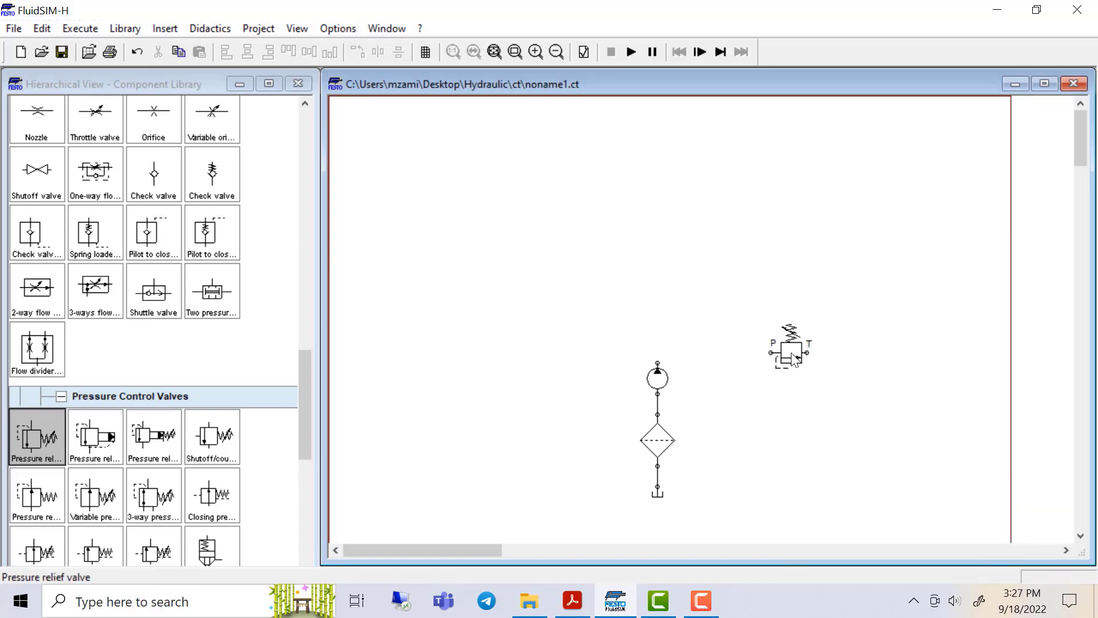
{"action": "left_click_drag", "start_coordinate": [775, 351], "coordinate": [765, 352]}
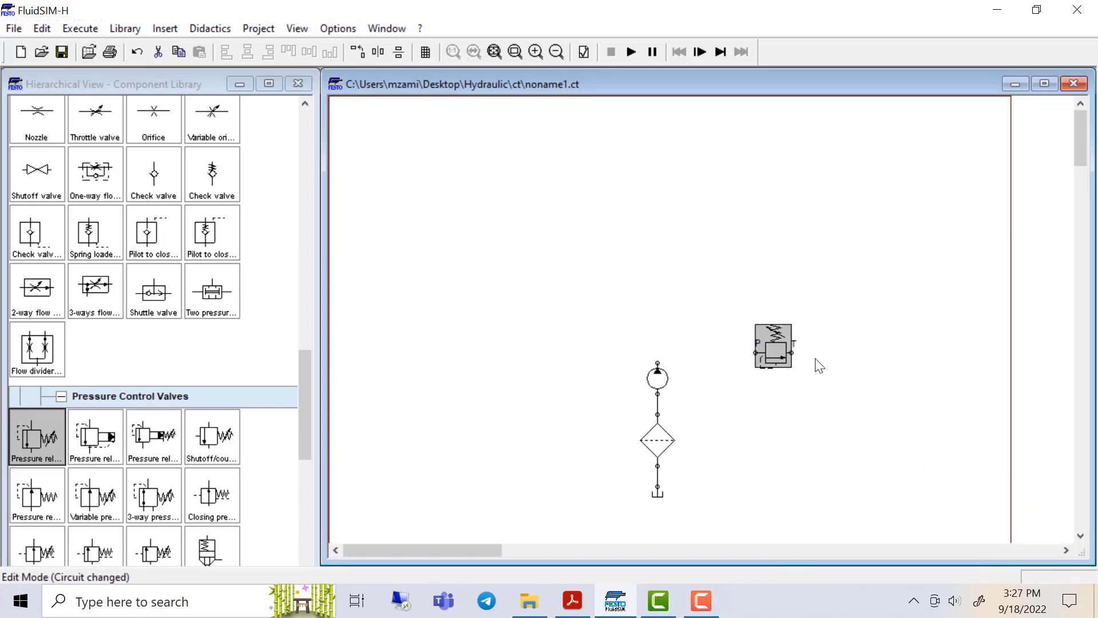
Connect the pump outlet to the relief valve's P port and attach a tank to its T port.
{"action": "left_click", "coordinate": [756, 353]}
{"action": "left_click_drag", "start_coordinate": [658, 361], "coordinate": [755, 353]}
{"action": "scroll", "coordinate": [207, 237], "scroll_direction": "up", "scroll_amount": 3}
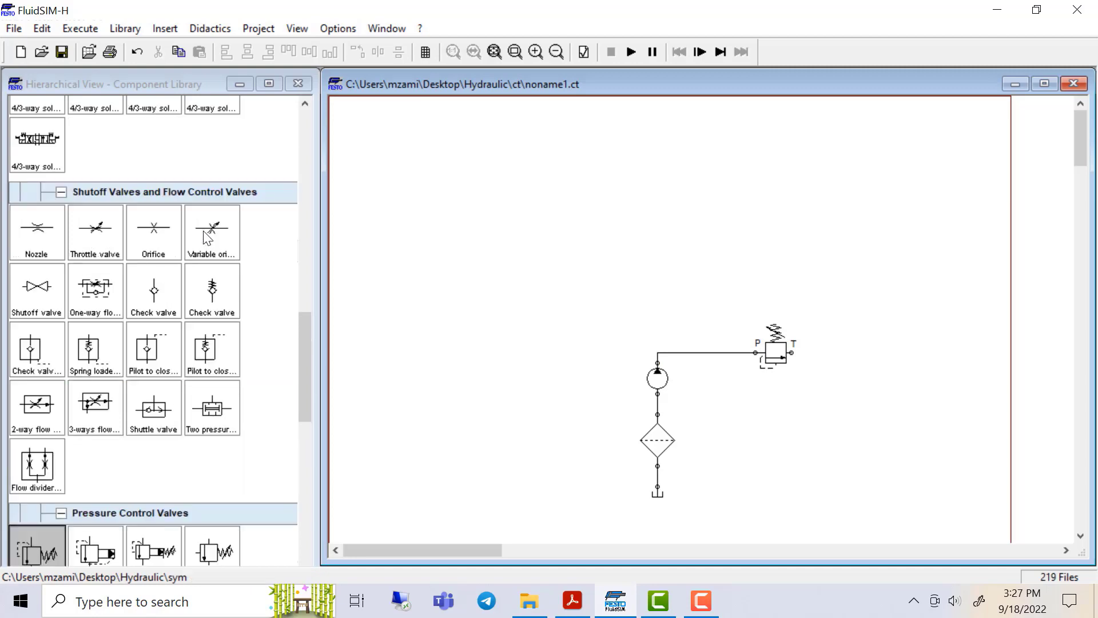
{"action": "scroll", "coordinate": [207, 237], "scroll_direction": "up", "scroll_amount": 20}
{"action": "left_click_drag", "start_coordinate": [229, 221], "coordinate": [791, 352]}
Place a check valve directly above the pump and connect its port A to the pump outlet line with a T-connection.
{"action": "scroll", "coordinate": [153, 346], "scroll_direction": "down", "scroll_amount": 15}
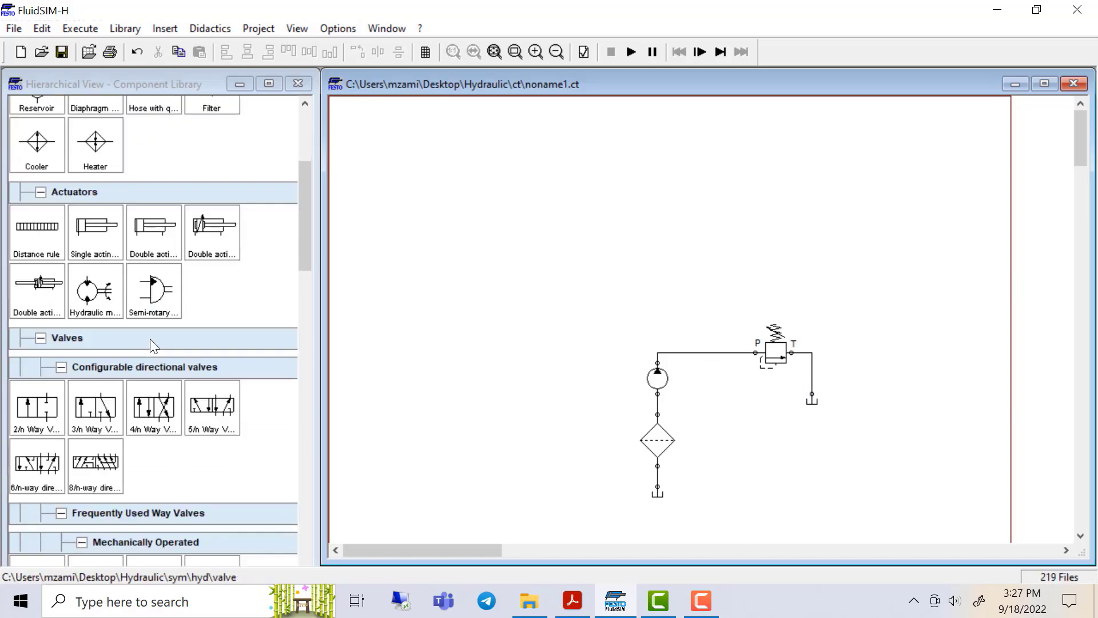
{"action": "scroll", "coordinate": [153, 346], "scroll_direction": "down", "scroll_amount": 3}
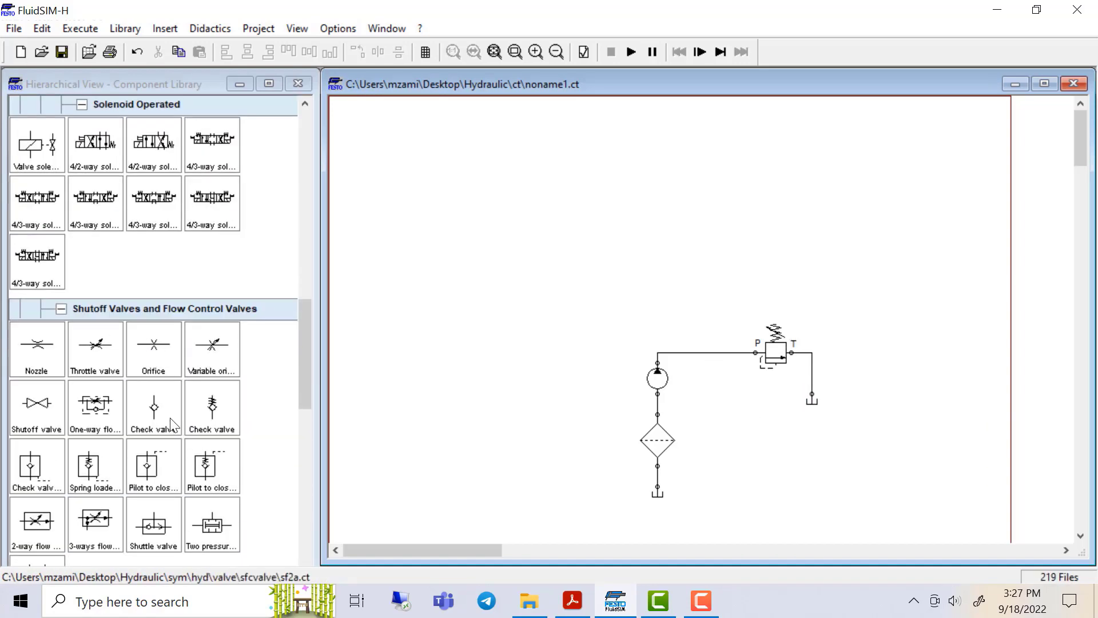
{"action": "left_click_drag", "start_coordinate": [155, 409], "coordinate": [661, 353]}
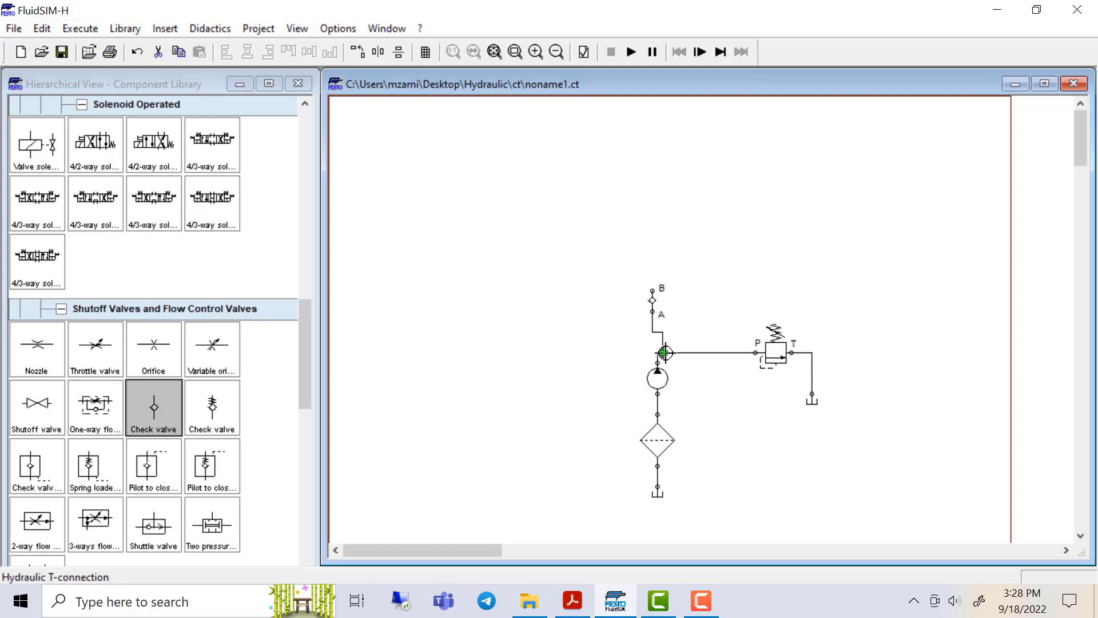
{"action": "left_click_drag", "start_coordinate": [653, 302], "coordinate": [658, 315]}
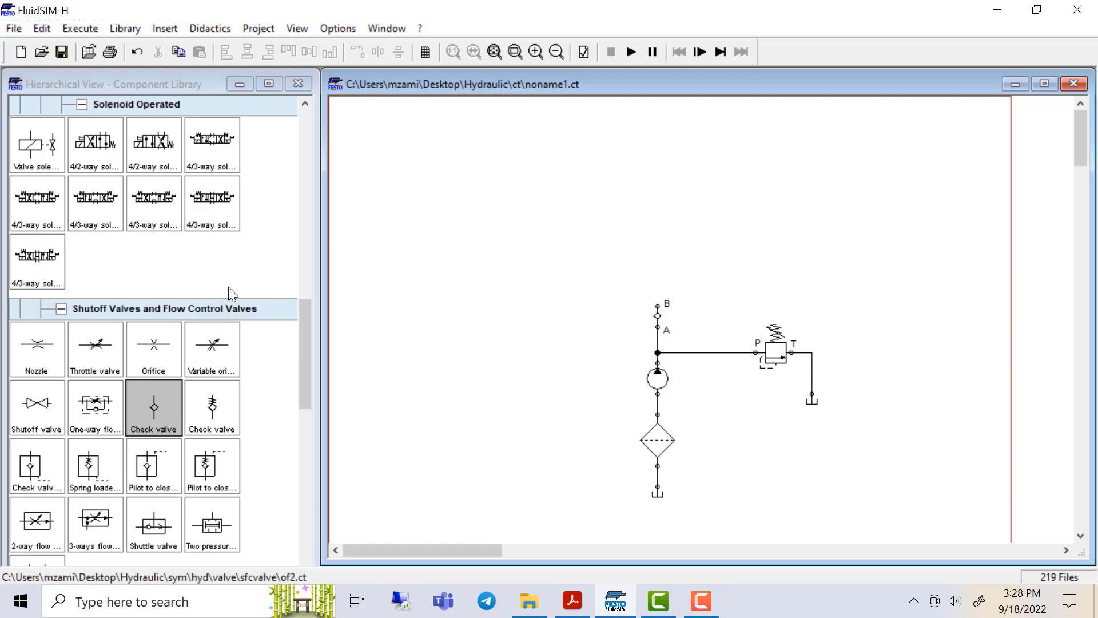
Following the CHAPTER 9 PDF figure, place a 4/3-way hand-lever valve with shutoff position above the check valve and connect its P port to port B.
{"action": "left_click", "coordinate": [615, 602]}
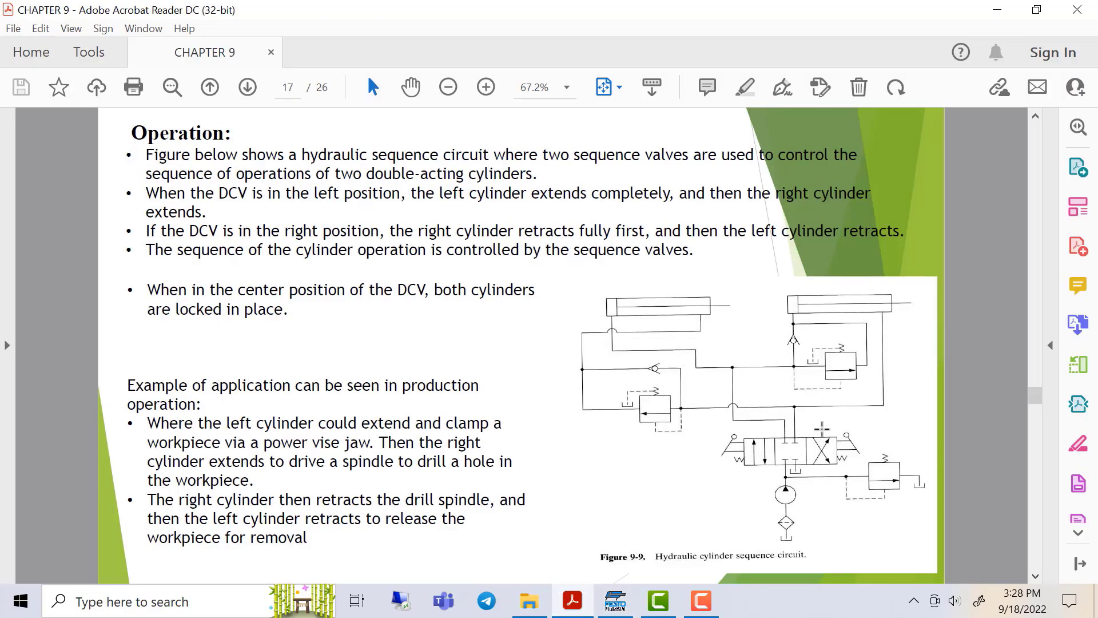
{"action": "left_click", "coordinate": [621, 609]}
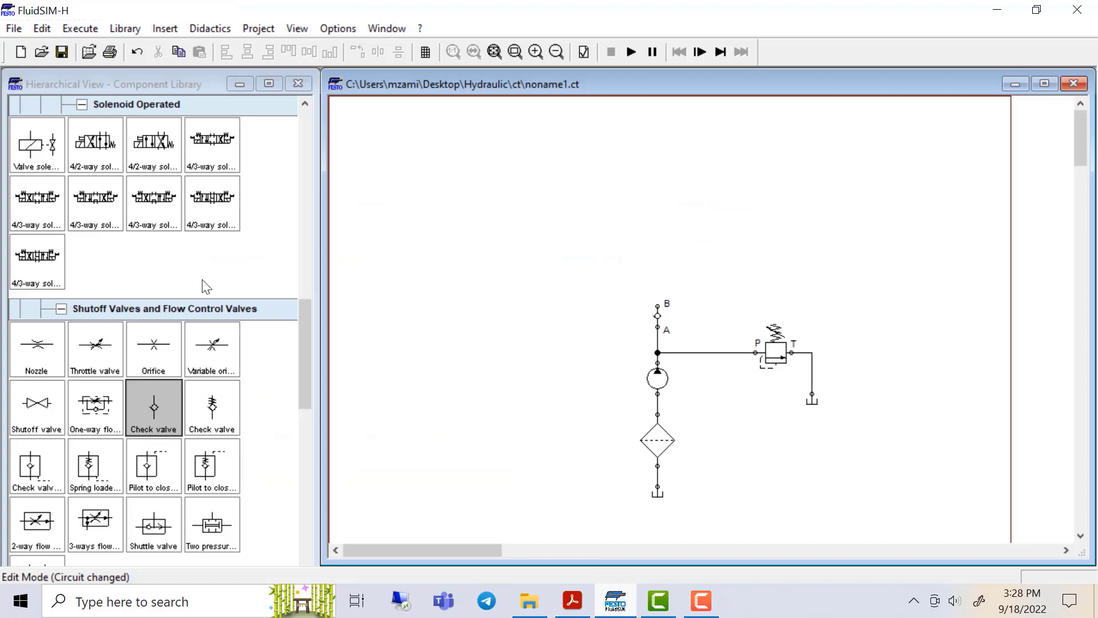
{"action": "scroll", "coordinate": [177, 222], "scroll_direction": "up", "scroll_amount": 5}
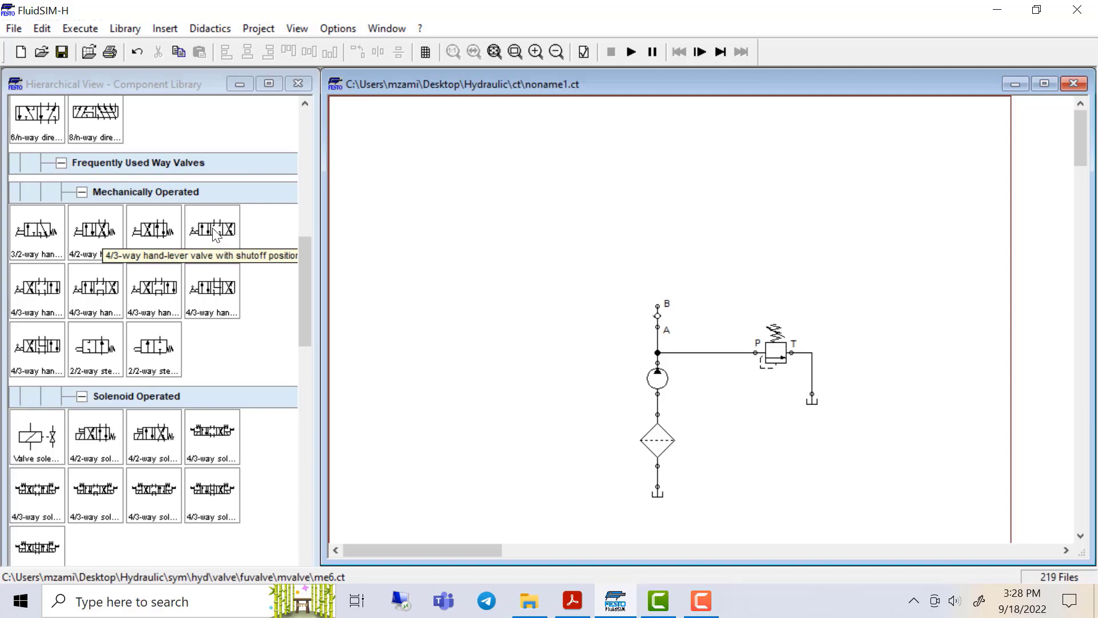
{"action": "left_click_drag", "start_coordinate": [213, 234], "coordinate": [656, 264]}
{"action": "left_click", "coordinate": [690, 303]}
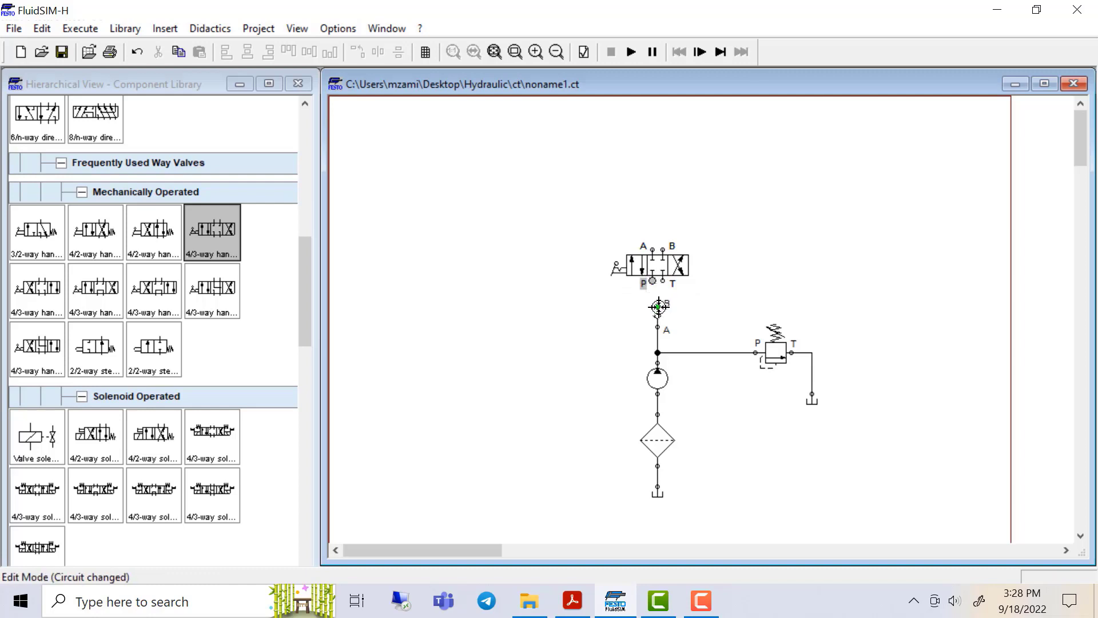
{"action": "left_click_drag", "start_coordinate": [659, 308], "coordinate": [643, 282]}
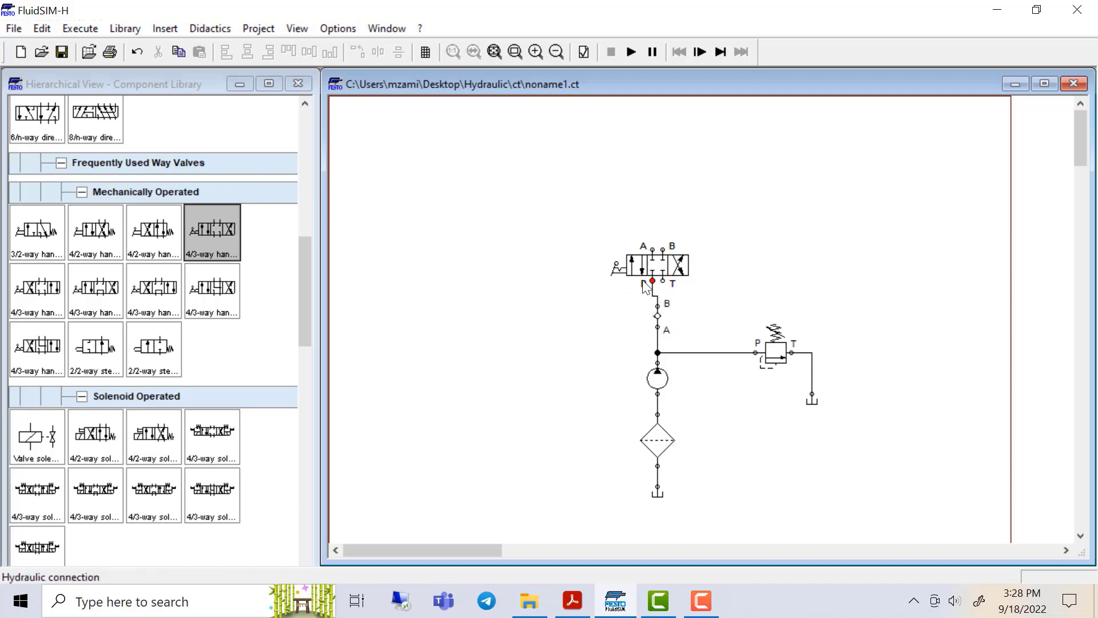
{"action": "left_click", "coordinate": [664, 263]}
{"action": "left_click_drag", "start_coordinate": [664, 263], "coordinate": [669, 263]}
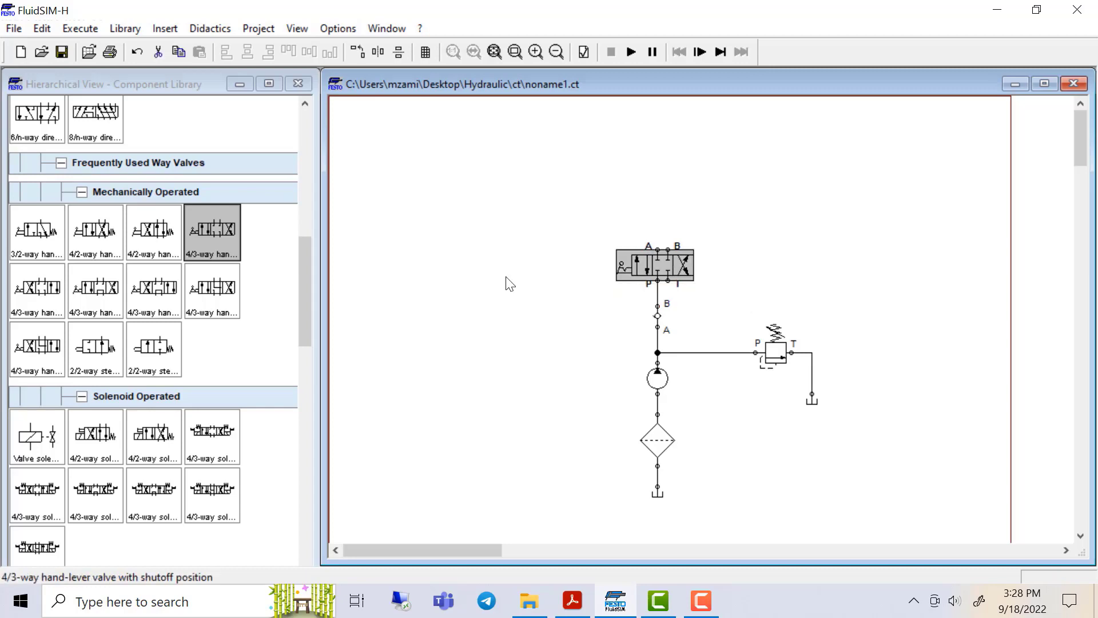
Attach a tank to the 4/3-way valve's T port and shift the whole circuit slightly down to make room above it.
{"action": "scroll", "coordinate": [222, 199], "scroll_direction": "up", "scroll_amount": 4}
{"action": "scroll", "coordinate": [222, 199], "scroll_direction": "up", "scroll_amount": 6}
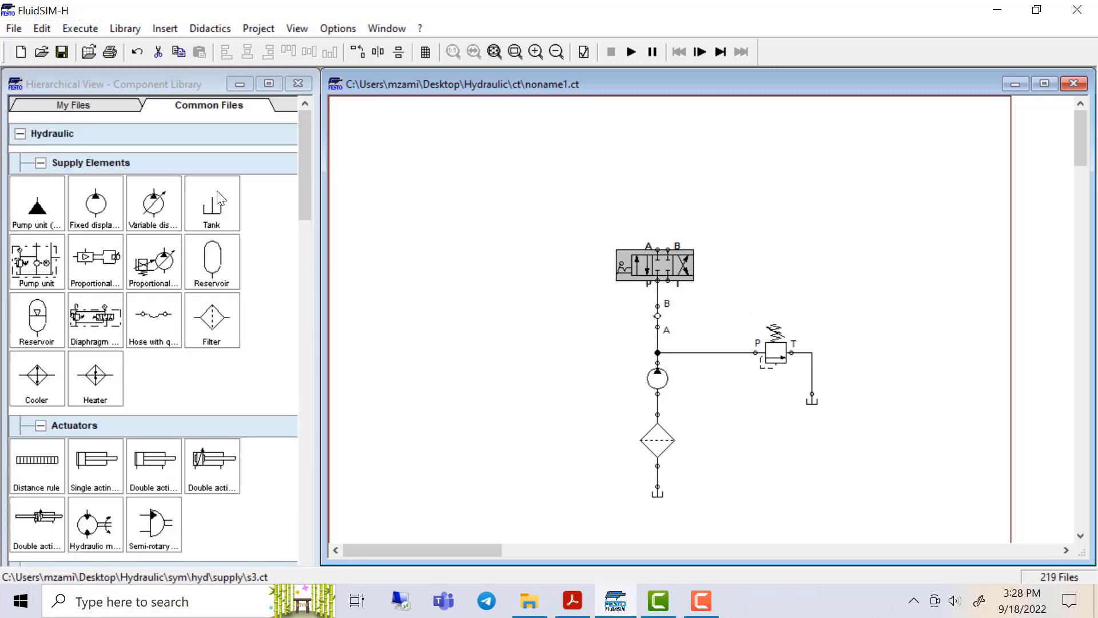
{"action": "left_click_drag", "start_coordinate": [211, 203], "coordinate": [703, 315]}
{"action": "left_click_drag", "start_coordinate": [584, 193], "coordinate": [840, 508]}
{"action": "left_click_drag", "start_coordinate": [668, 426], "coordinate": [654, 450]}
{"action": "left_click", "coordinate": [478, 362]}
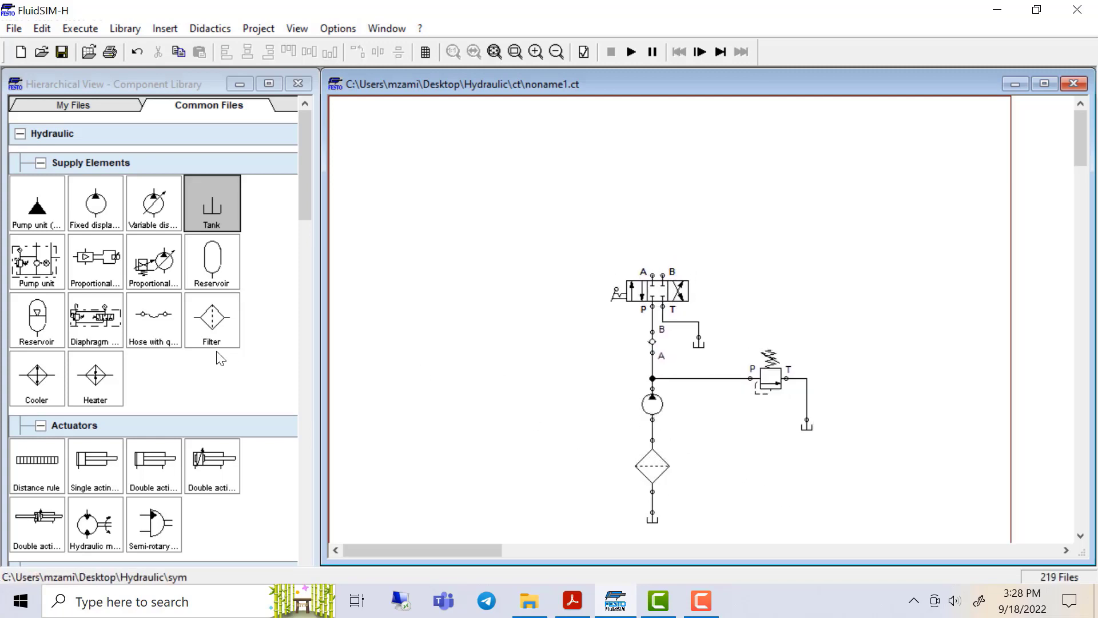
Place two double acting cylinders above the circuit, one at the upper left and one at the upper right of the drawing.
{"action": "mouse_move", "coordinate": [165, 470]}
{"action": "left_mouse_down"}
{"action": "mouse_move", "coordinate": [410, 214]}
{"action": "mouse_move", "coordinate": [449, 166]}
{"action": "mouse_move", "coordinate": [438, 158]}
{"action": "left_mouse_up"}
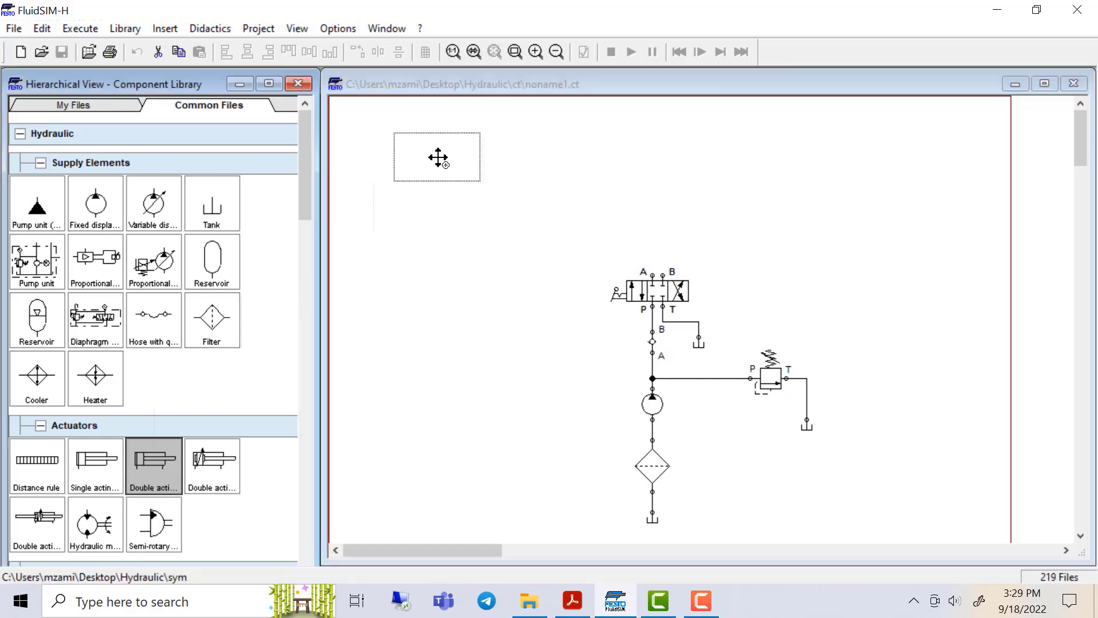
{"action": "left_click_drag", "start_coordinate": [438, 158], "coordinate": [438, 158]}
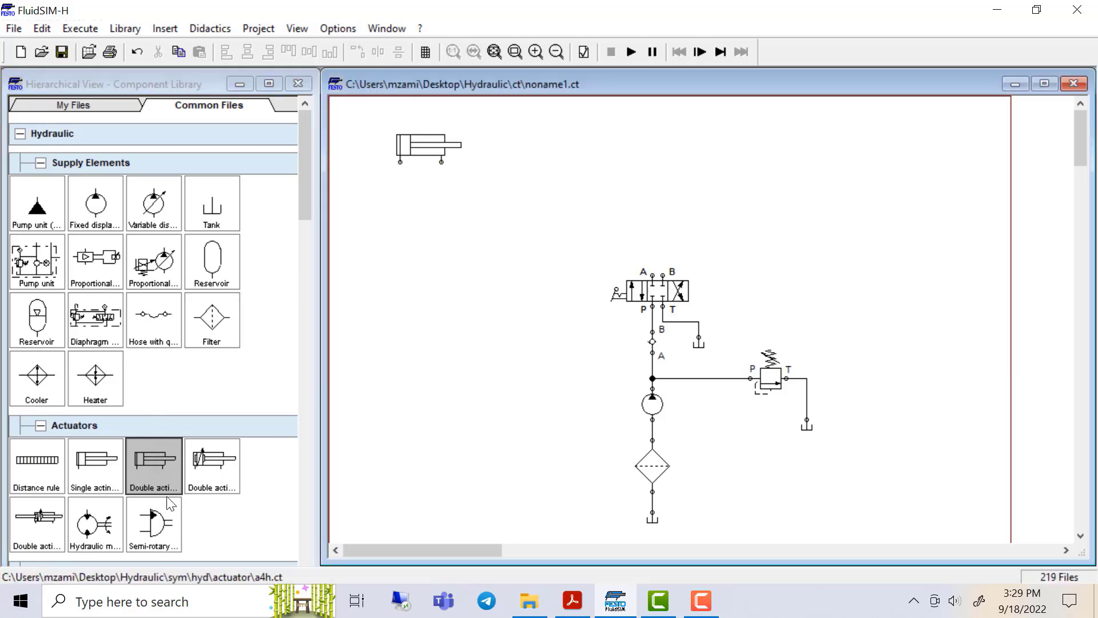
{"action": "left_click_drag", "start_coordinate": [152, 469], "coordinate": [892, 150]}
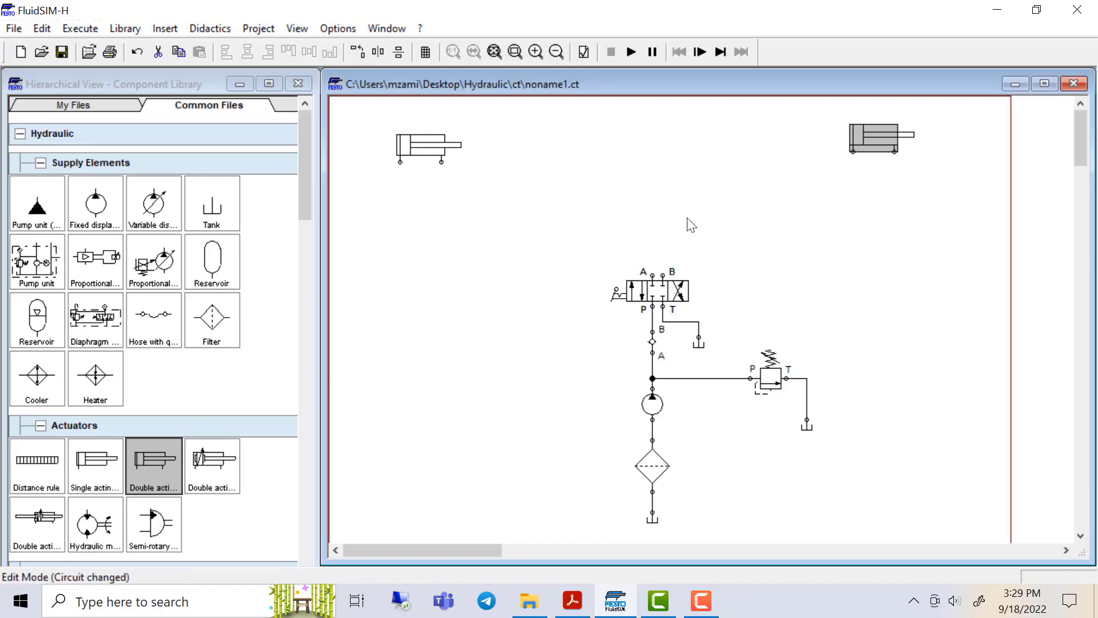
{"action": "left_click", "coordinate": [744, 168]}
{"action": "mouse_move", "coordinate": [415, 143]}
{"action": "left_mouse_down"}
{"action": "mouse_move", "coordinate": [410, 126]}
{"action": "mouse_move", "coordinate": [422, 125]}
{"action": "left_mouse_up"}
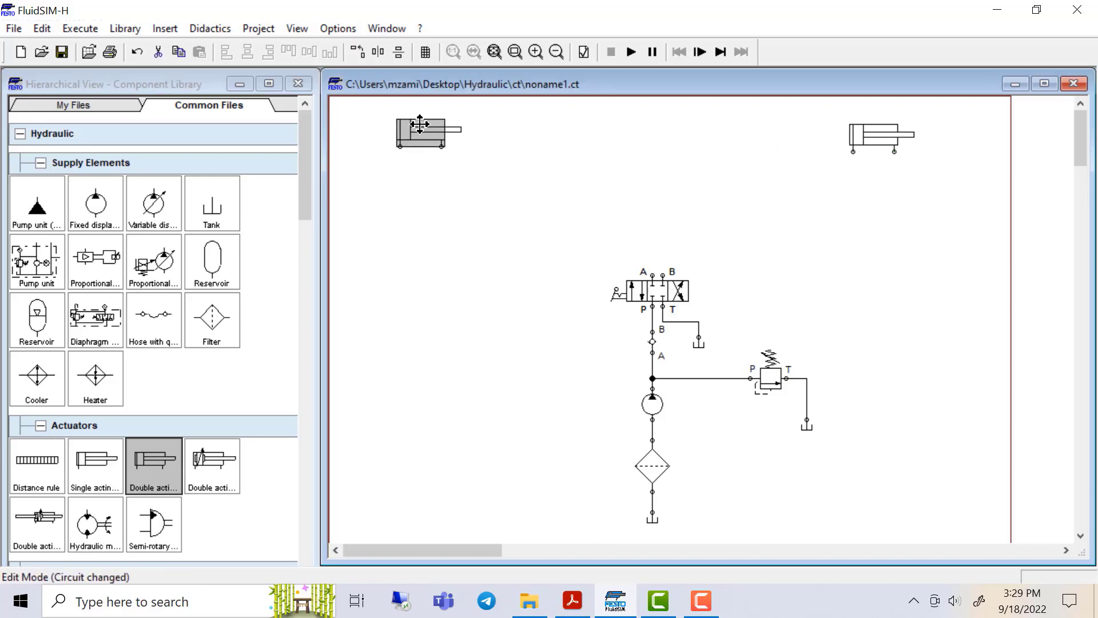
{"action": "left_click", "coordinate": [876, 139]}
{"action": "left_click_drag", "start_coordinate": [876, 139], "coordinate": [886, 139]}
{"action": "left_click", "coordinate": [558, 223]}
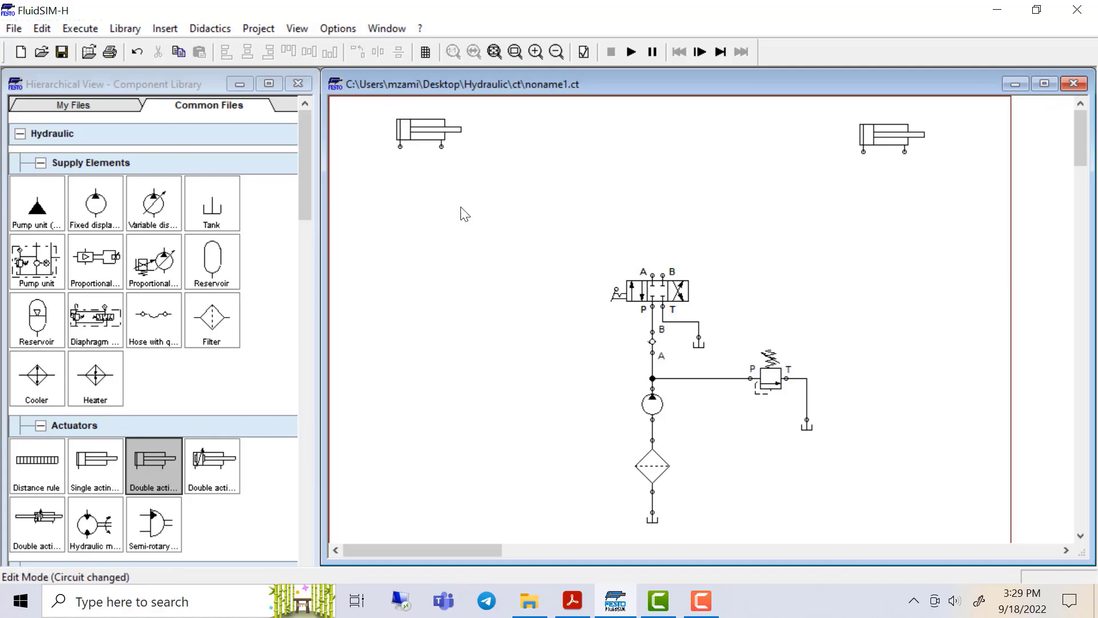
Place two pressure relief valves as sequence valves, one near each cylinder and above the directional valve.
{"action": "scroll", "coordinate": [140, 362], "scroll_direction": "down", "scroll_amount": 15}
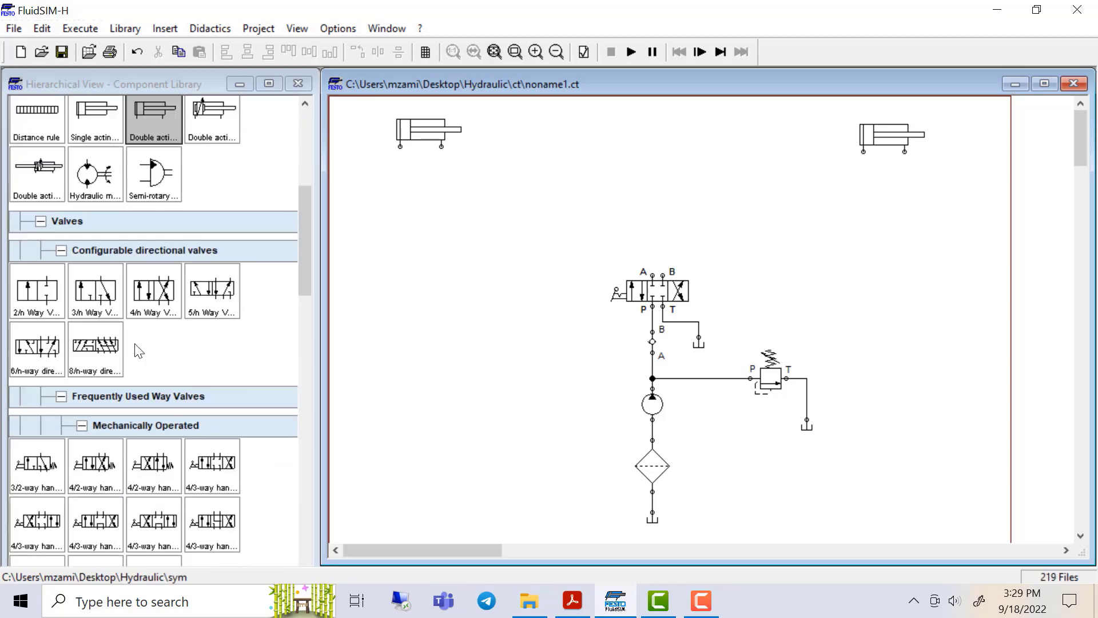
{"action": "scroll", "coordinate": [135, 345], "scroll_direction": "down", "scroll_amount": 5}
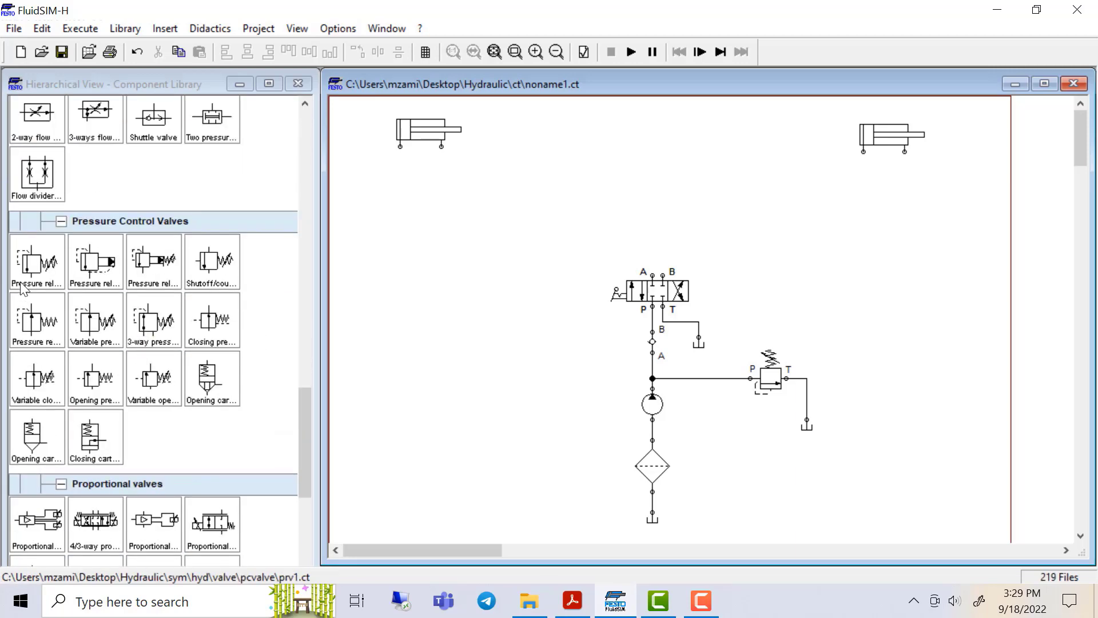
{"action": "left_click", "coordinate": [32, 263]}
{"action": "left_click_drag", "start_coordinate": [31, 263], "coordinate": [517, 211]}
{"action": "left_click_drag", "start_coordinate": [34, 263], "coordinate": [808, 201]}
Place a check valve above each of the two relief valves near the cylinders.
{"action": "scroll", "coordinate": [163, 263], "scroll_direction": "up", "scroll_amount": 6}
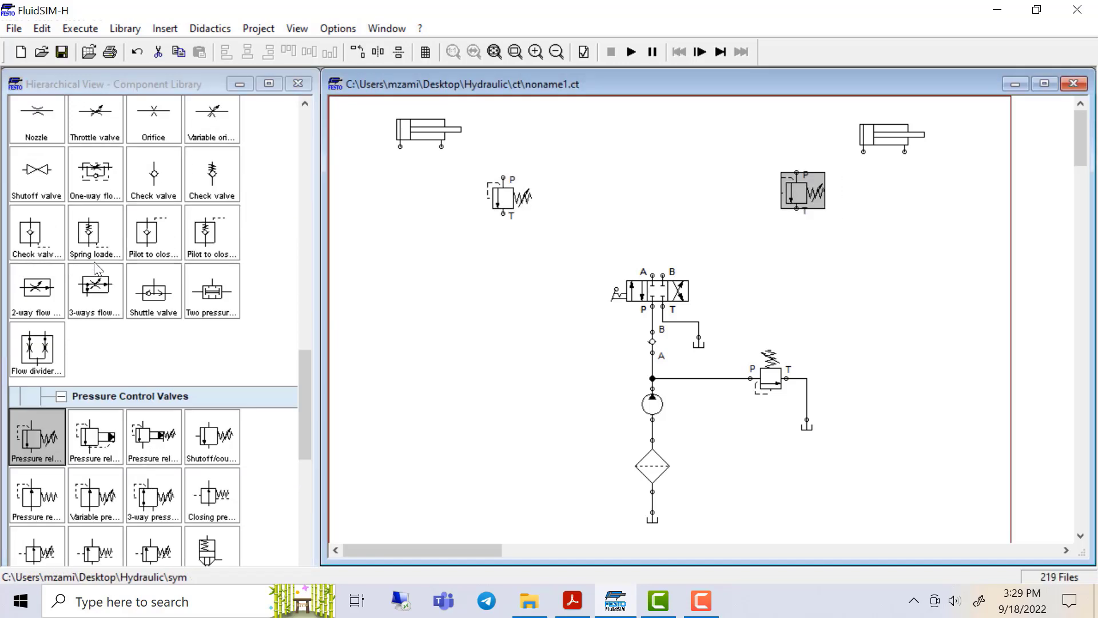
{"action": "left_click_drag", "start_coordinate": [157, 348], "coordinate": [500, 143]}
{"action": "left_click_drag", "start_coordinate": [153, 360], "coordinate": [796, 151]}
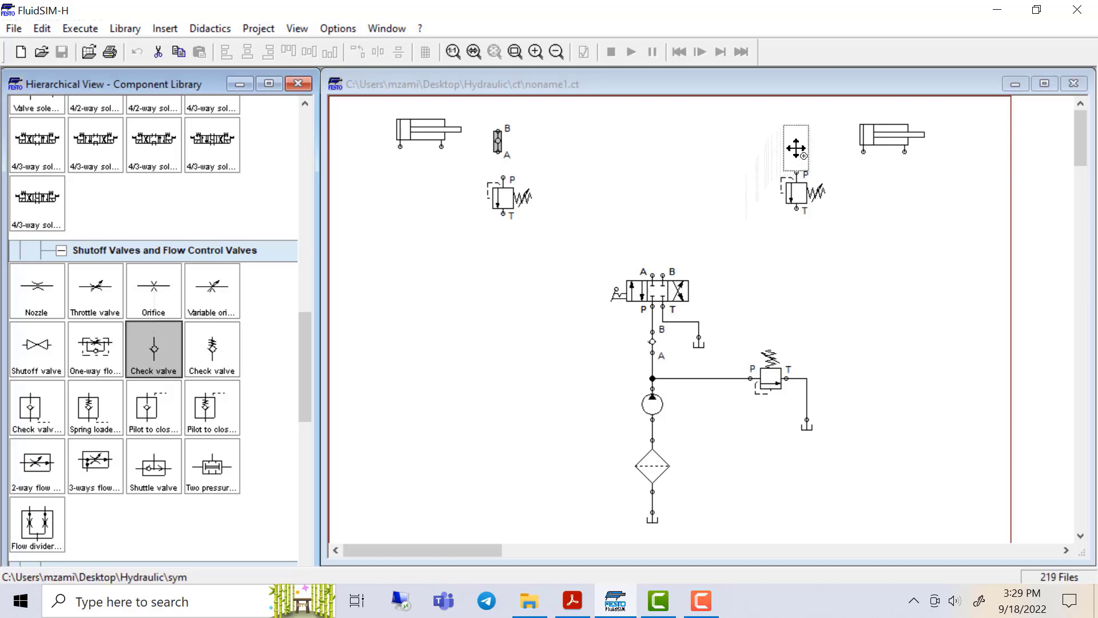
{"action": "left_click", "coordinate": [717, 190]}
Following the PDF figure, connect the left cylinder's cap-end port to port A and the right cylinder's rod-end port to port B, lowering both lines.
{"action": "left_click", "coordinate": [572, 600]}
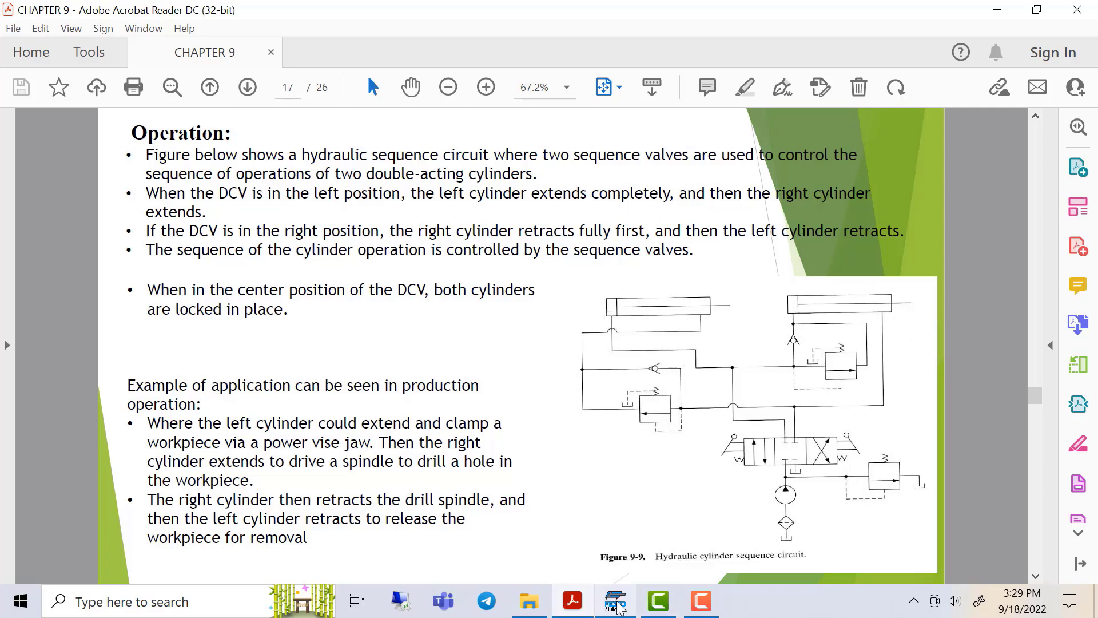
{"action": "left_click", "coordinate": [616, 600]}
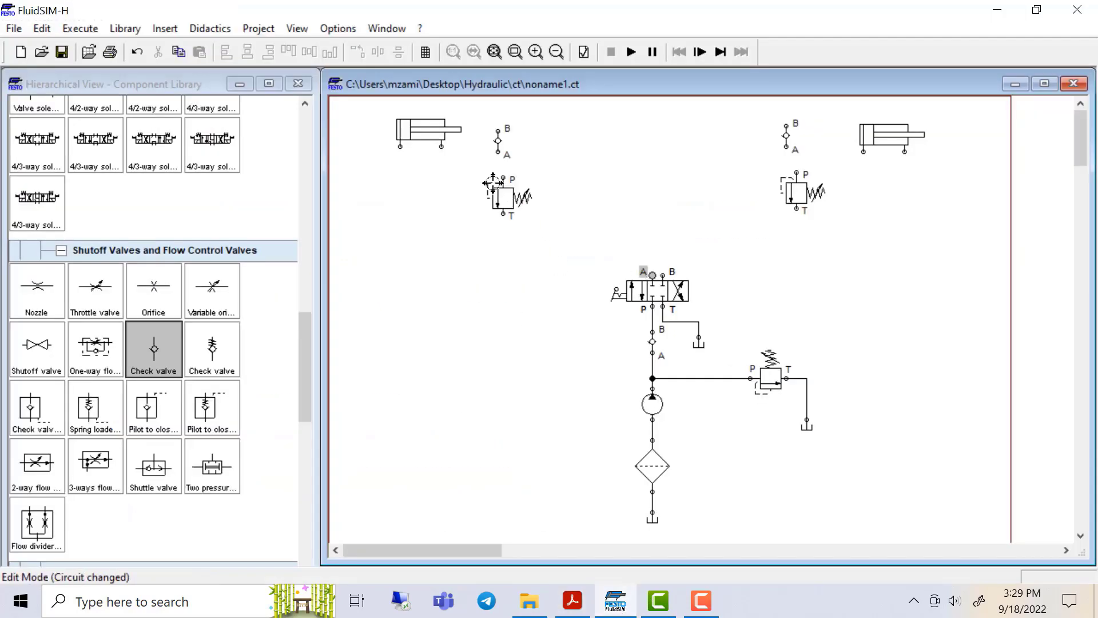
{"action": "left_click_drag", "start_coordinate": [399, 147], "coordinate": [653, 275]}
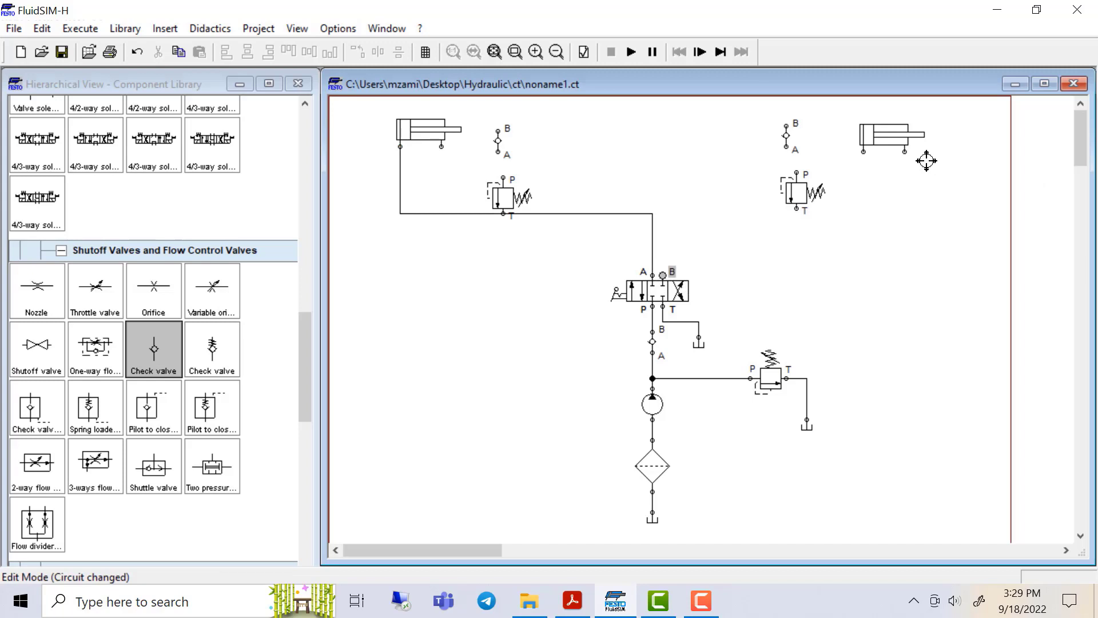
{"action": "left_click_drag", "start_coordinate": [908, 154], "coordinate": [905, 162]}
{"action": "left_click_drag", "start_coordinate": [852, 212], "coordinate": [863, 258]}
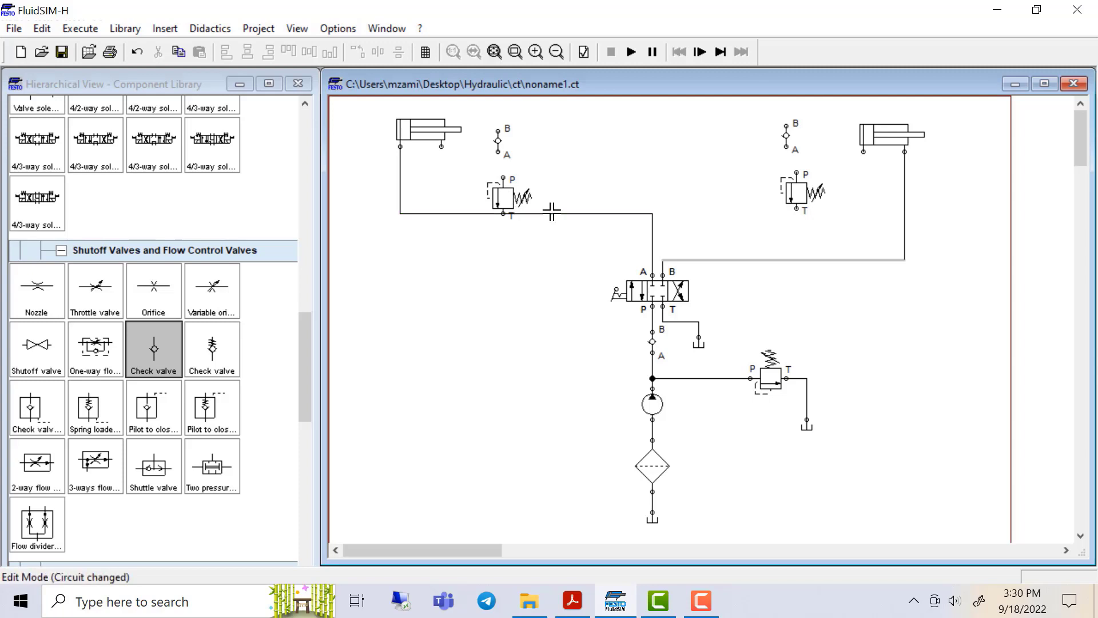
{"action": "left_click_drag", "start_coordinate": [553, 214], "coordinate": [551, 260]}
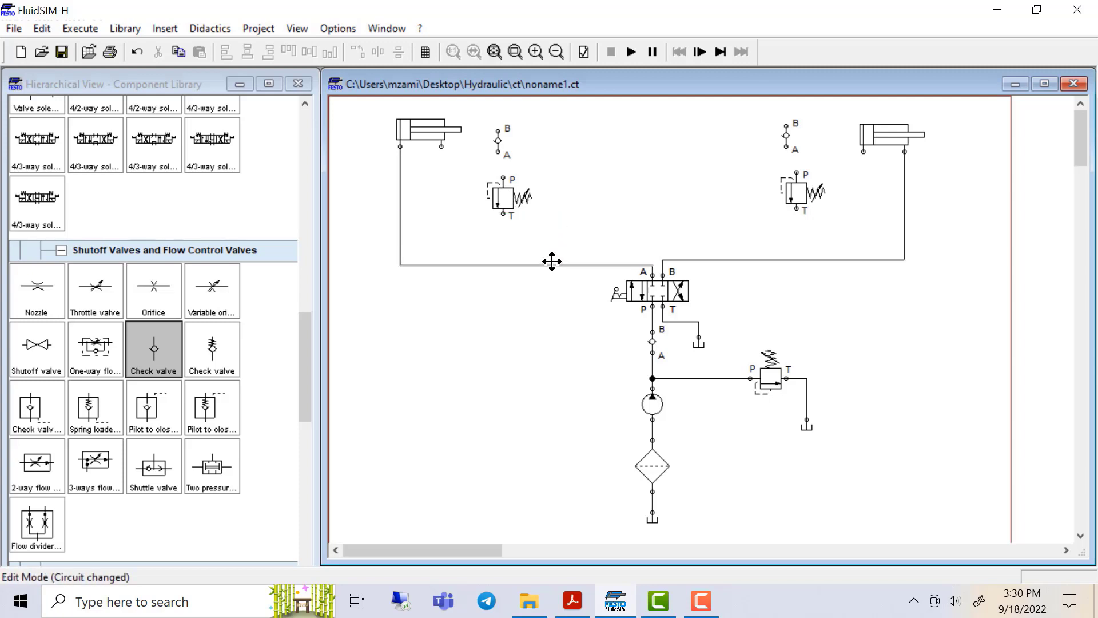
Rotate the left check valve and relief valve by 270° and position the check valve directly above the relief valve.
{"action": "left_click_drag", "start_coordinate": [474, 119], "coordinate": [532, 227]}
{"action": "right_click", "coordinate": [506, 197]}
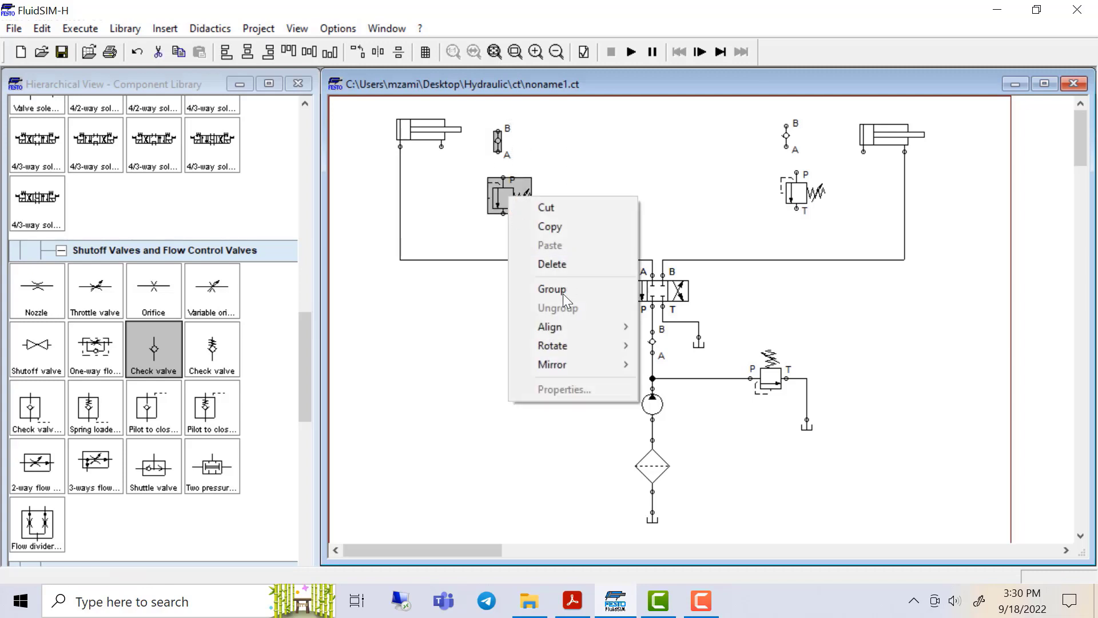
{"action": "mouse_move", "coordinate": [563, 345]}
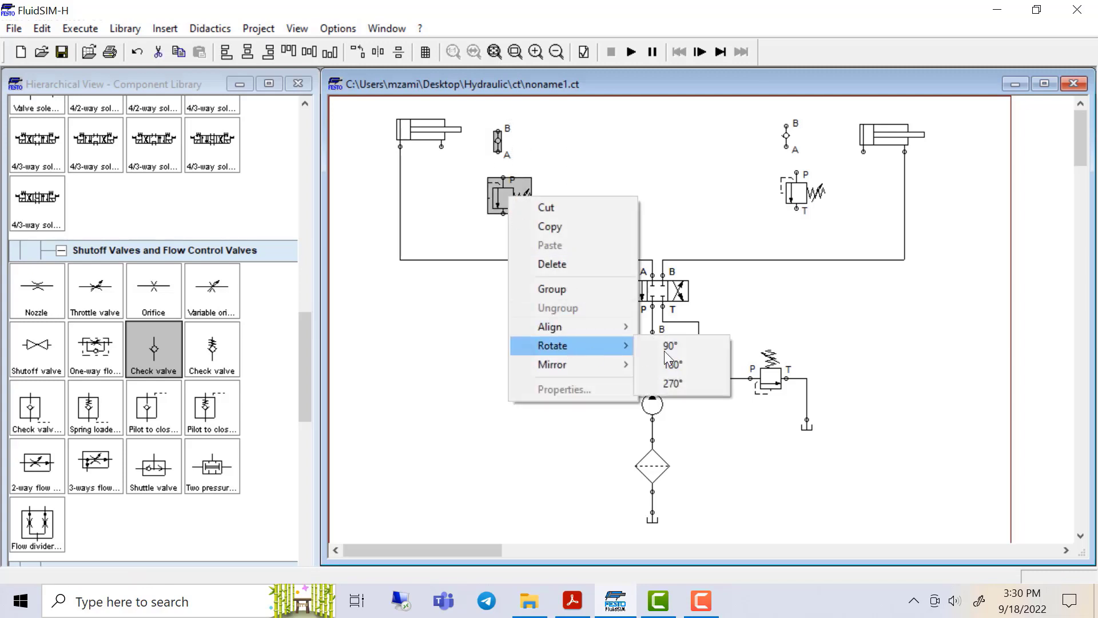
{"action": "left_click", "coordinate": [670, 386]}
{"action": "left_click", "coordinate": [613, 192]}
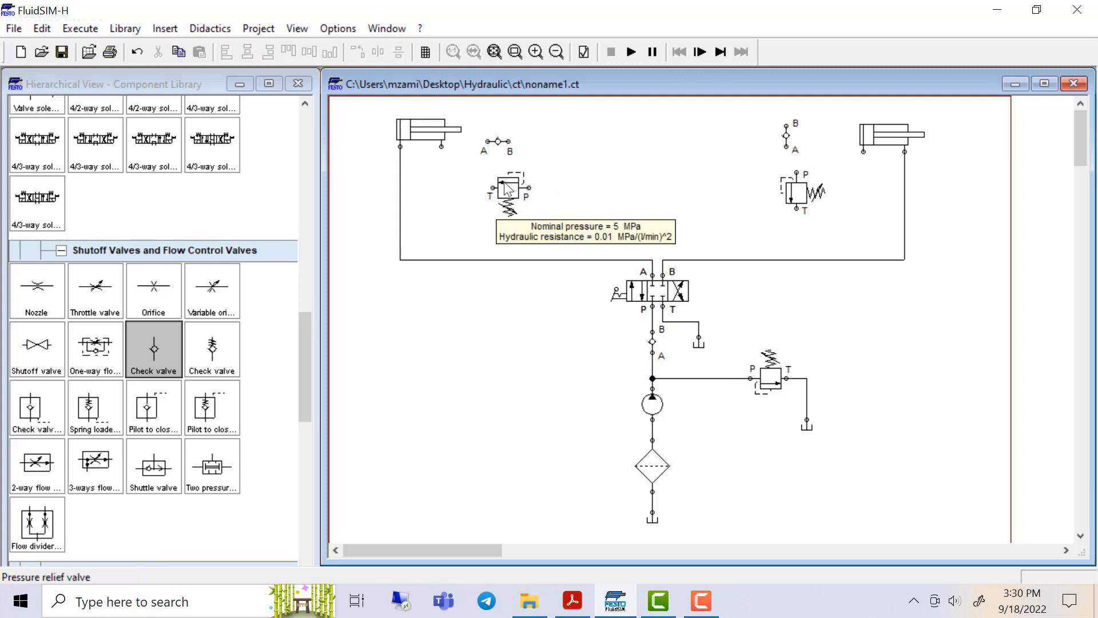
{"action": "mouse_move", "coordinate": [504, 189]}
{"action": "left_mouse_down"}
{"action": "mouse_move", "coordinate": [492, 209]}
{"action": "mouse_move", "coordinate": [512, 197]}
{"action": "mouse_move", "coordinate": [506, 205]}
{"action": "left_mouse_up"}
{"action": "left_click_drag", "start_coordinate": [498, 141], "coordinate": [503, 167]}
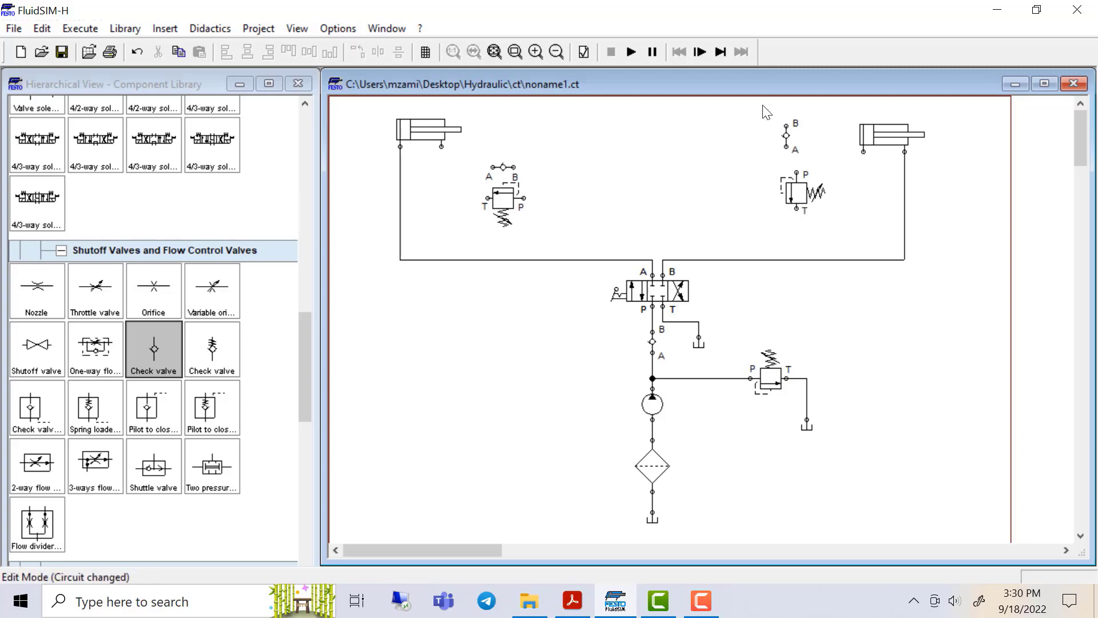
Rotate the check valve and relief valve near the right cylinder by 90° and position the check valve directly above the relief valve.
{"action": "left_click_drag", "start_coordinate": [763, 105], "coordinate": [831, 212]}
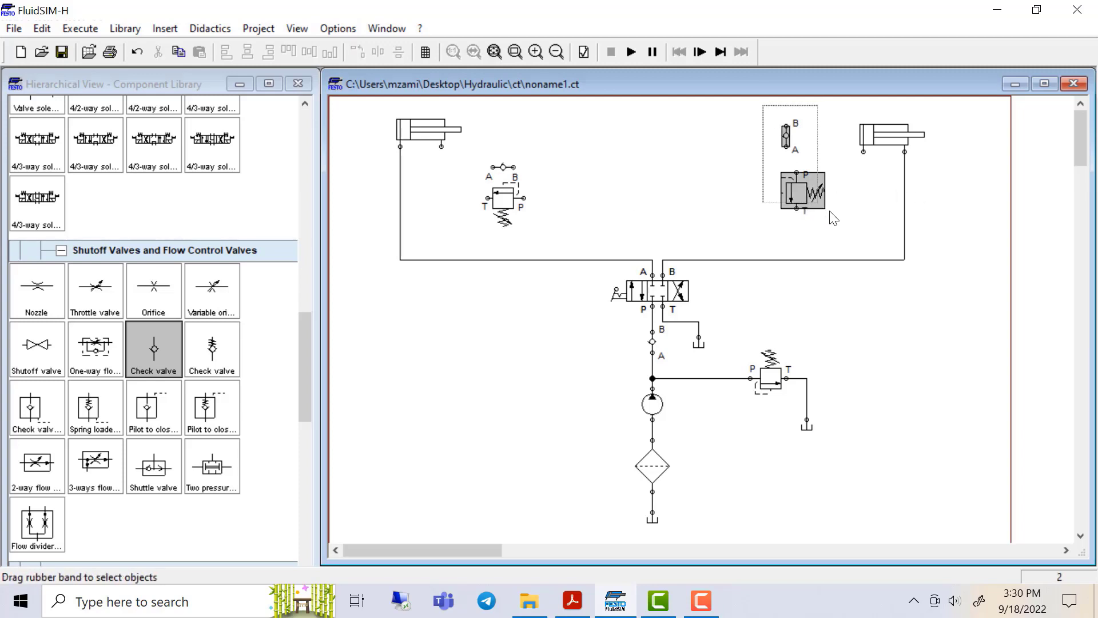
{"action": "right_click", "coordinate": [795, 191]}
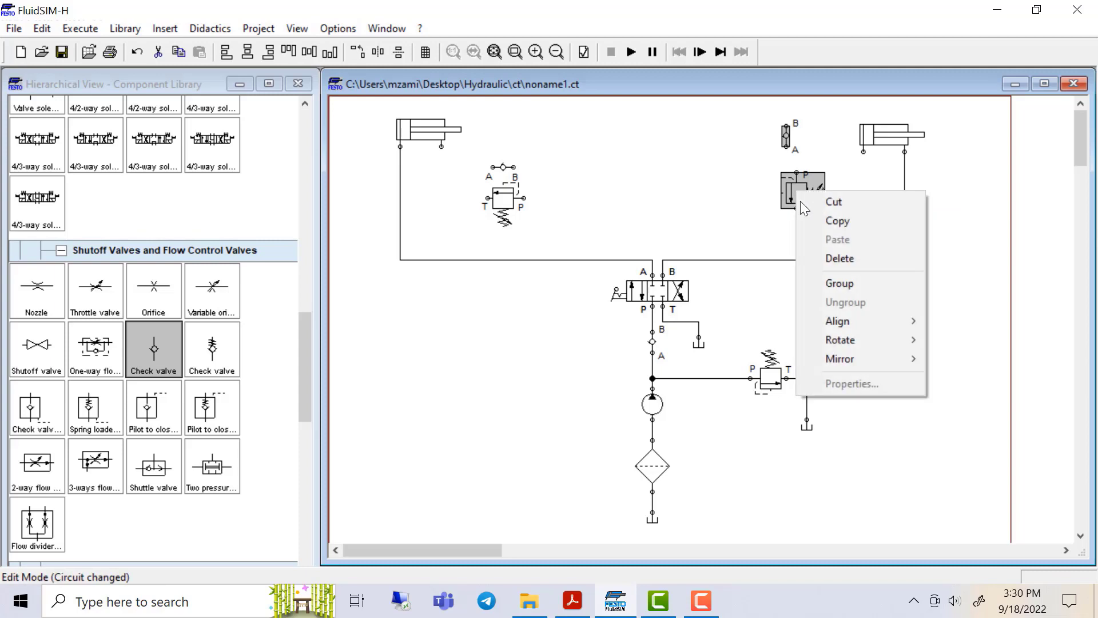
{"action": "mouse_move", "coordinate": [853, 339]}
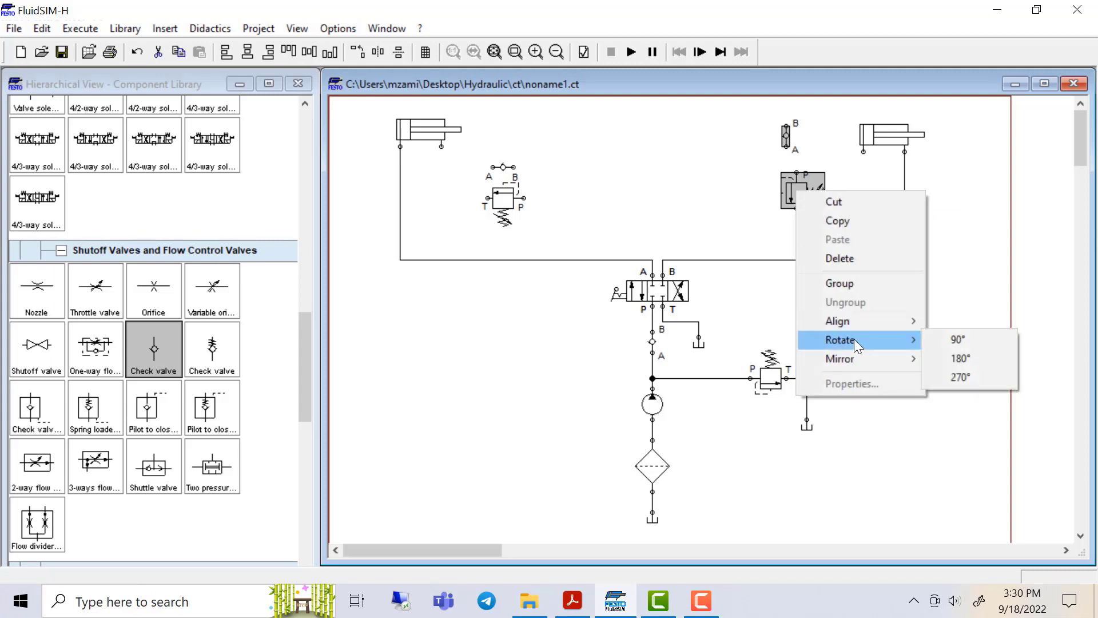
{"action": "left_click", "coordinate": [959, 338]}
{"action": "left_click", "coordinate": [835, 224]}
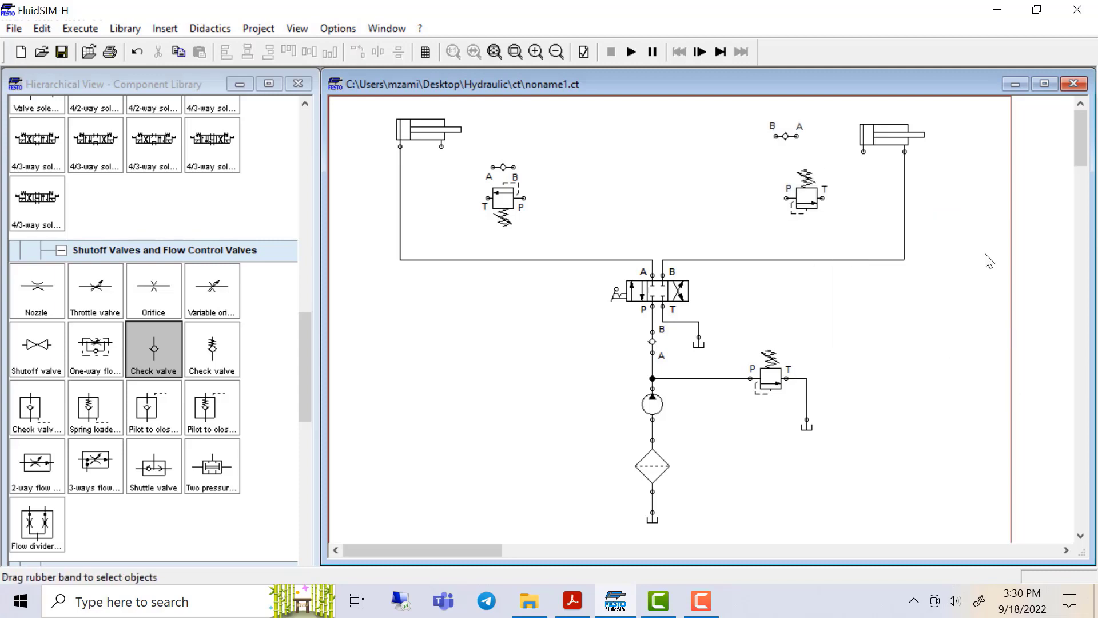
{"action": "left_click_drag", "start_coordinate": [800, 193], "coordinate": [800, 203]}
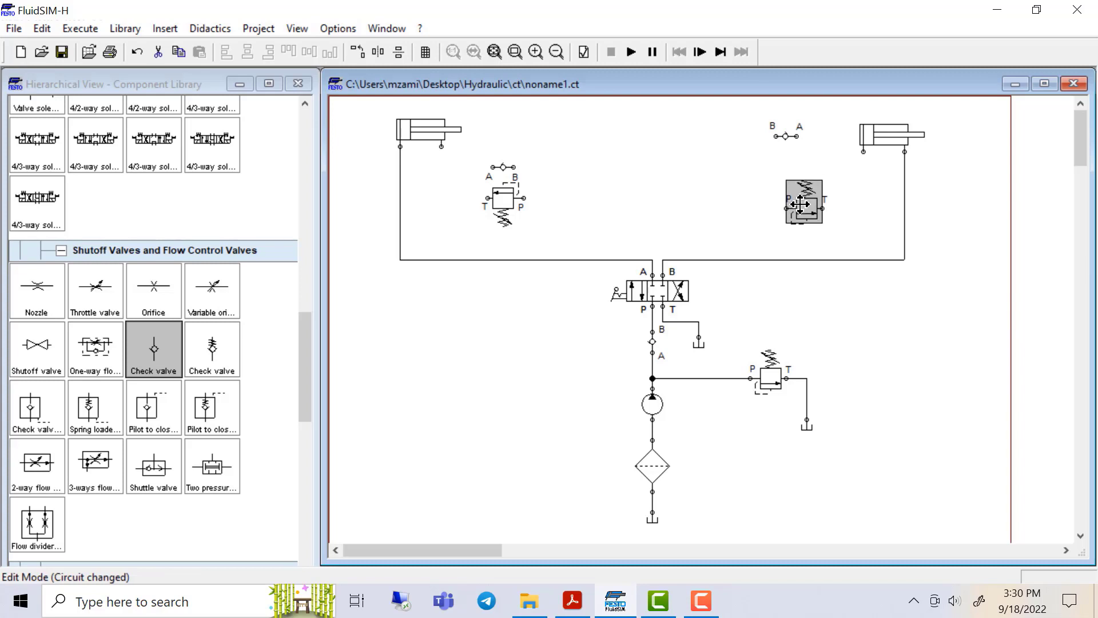
{"action": "left_click_drag", "start_coordinate": [786, 135], "coordinate": [805, 160]}
{"action": "left_click", "coordinate": [637, 191]}
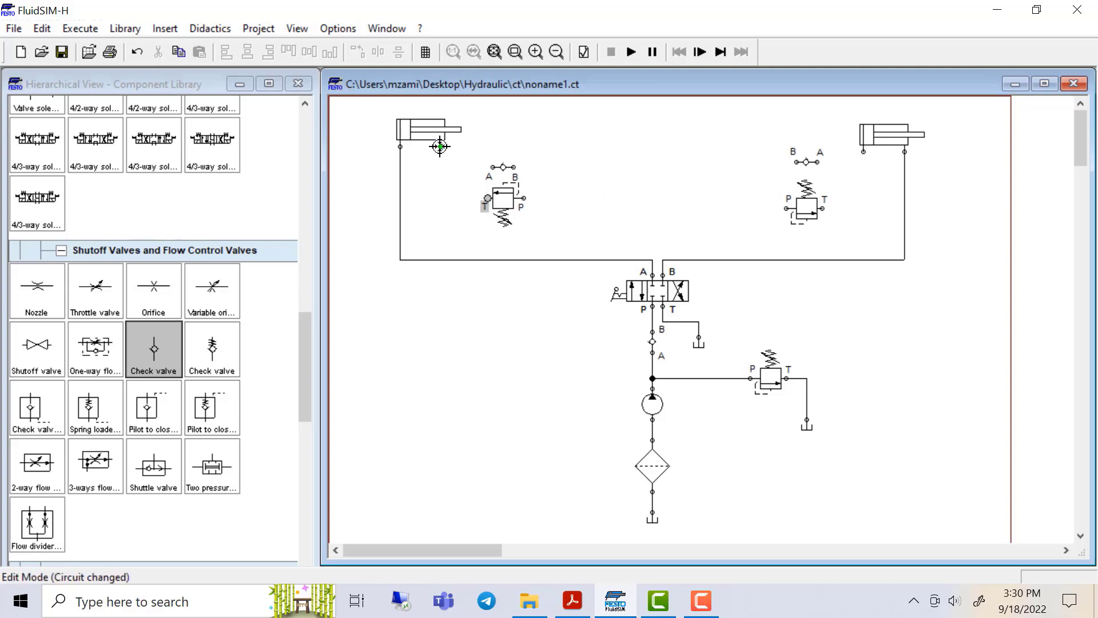
Connect the left relief valve's T to the left cylinder's rod-end port and P to the port B line, with the check valve in parallel.
{"action": "left_click_drag", "start_coordinate": [440, 147], "coordinate": [487, 199]}
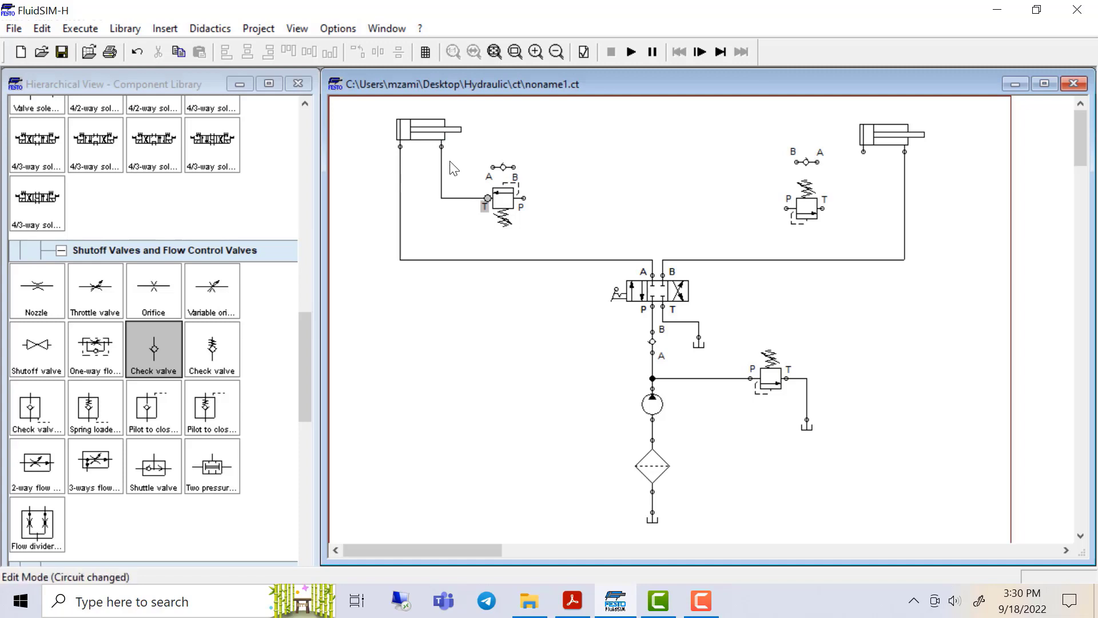
{"action": "left_click", "coordinate": [523, 198]}
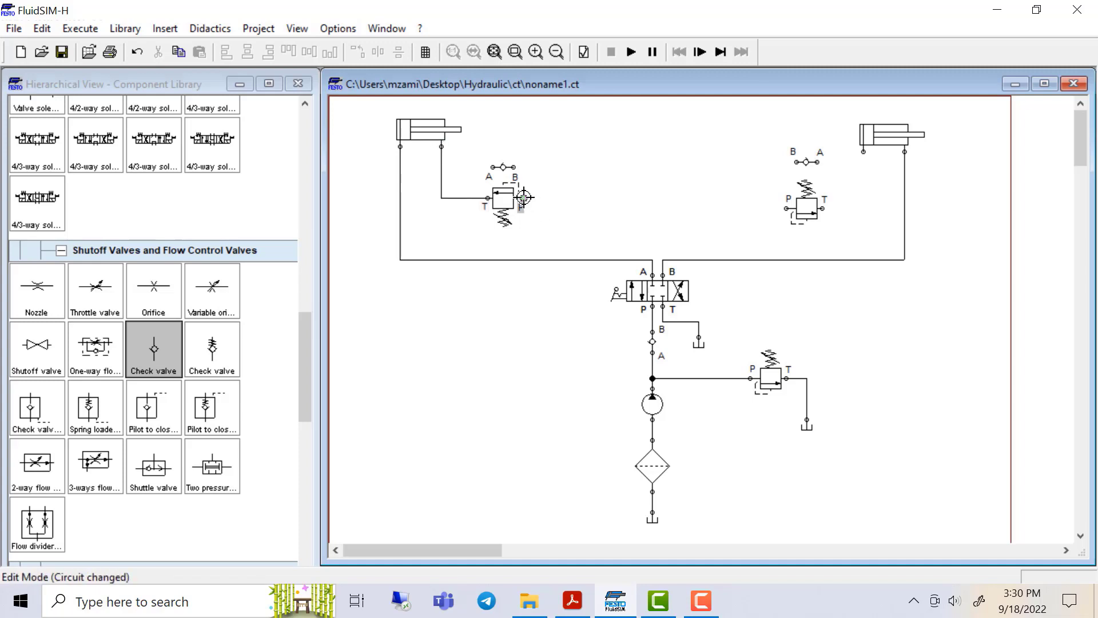
{"action": "left_click", "coordinate": [733, 259]}
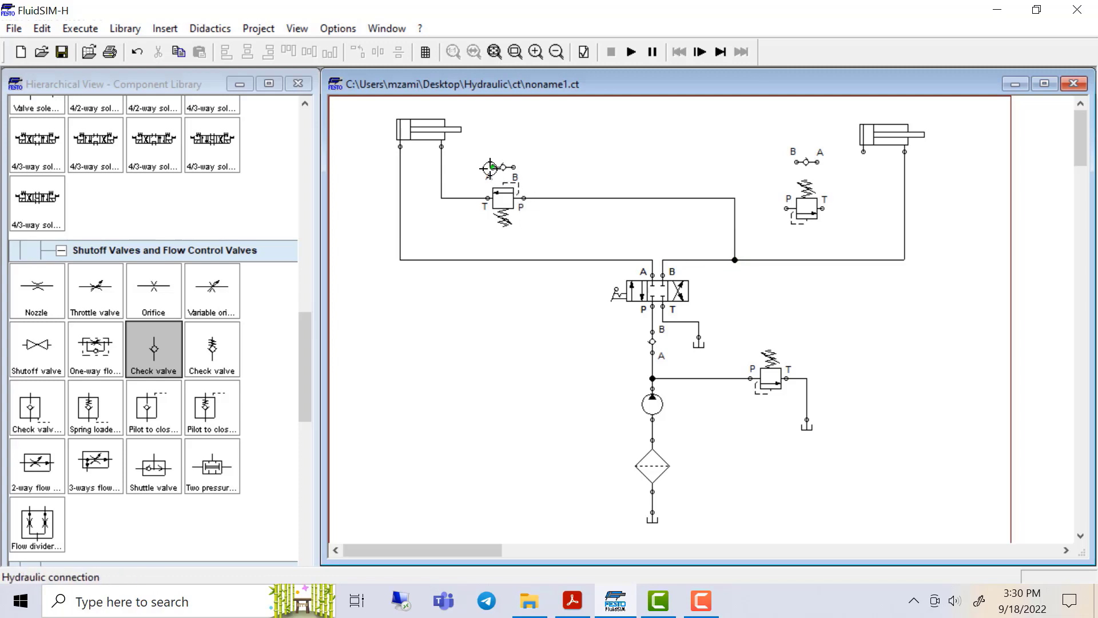
{"action": "left_click_drag", "start_coordinate": [490, 166], "coordinate": [441, 167]}
{"action": "left_click_drag", "start_coordinate": [551, 197], "coordinate": [550, 198]}
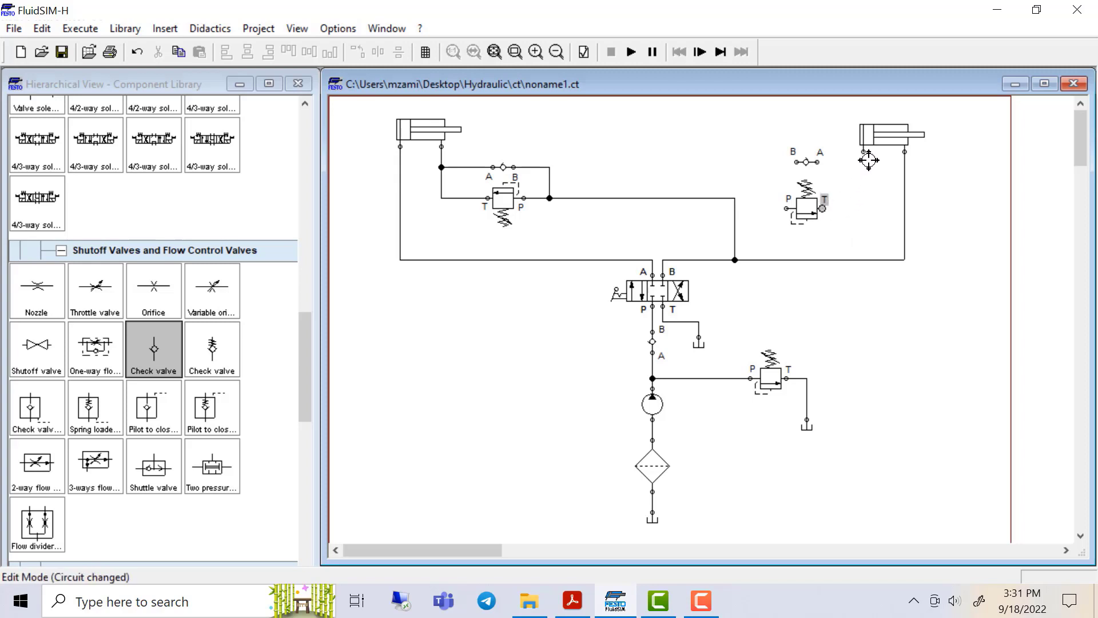
Connect the right relief valve's T to the right cylinder's cap-end port and P to the port A line, with the check valve in parallel.
{"action": "left_click_drag", "start_coordinate": [864, 153], "coordinate": [864, 152]}
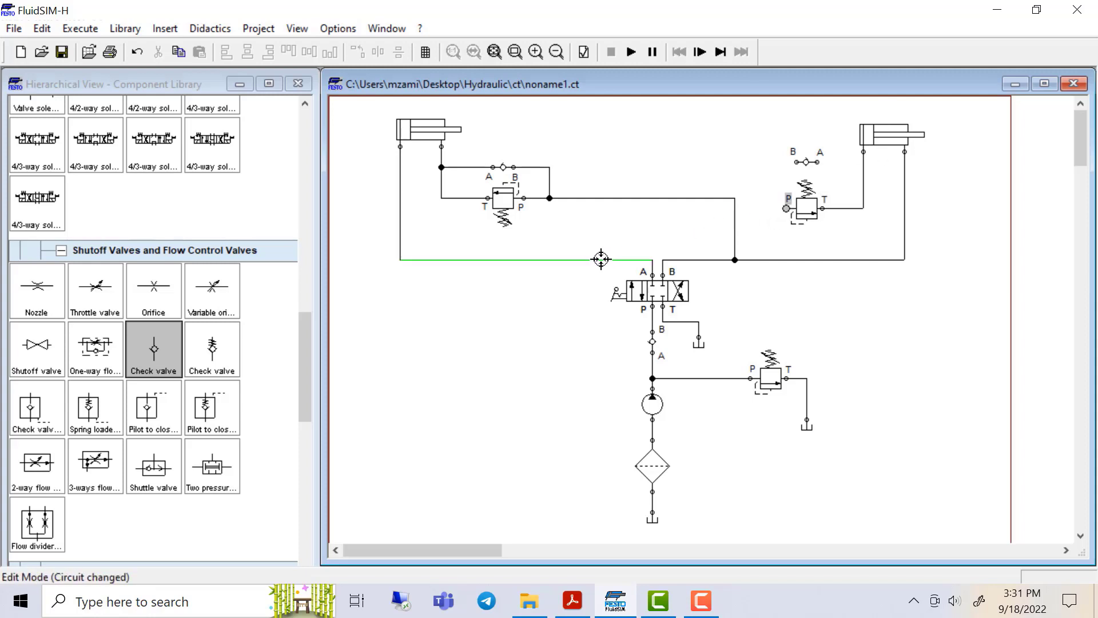
{"action": "left_click_drag", "start_coordinate": [601, 260], "coordinate": [601, 259]}
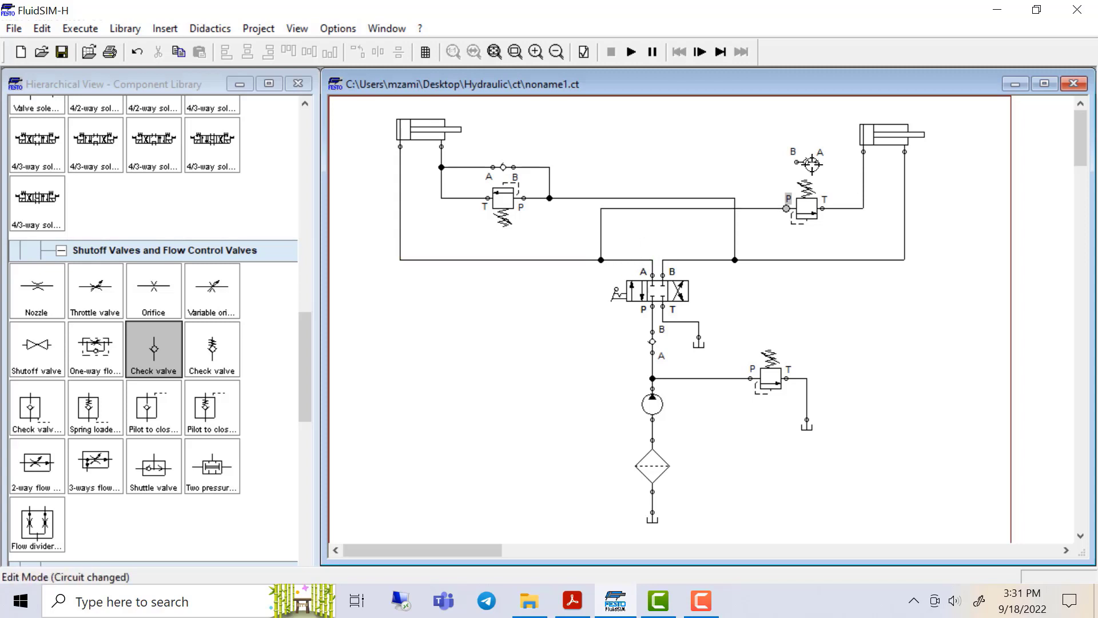
{"action": "left_click_drag", "start_coordinate": [762, 208], "coordinate": [797, 161]}
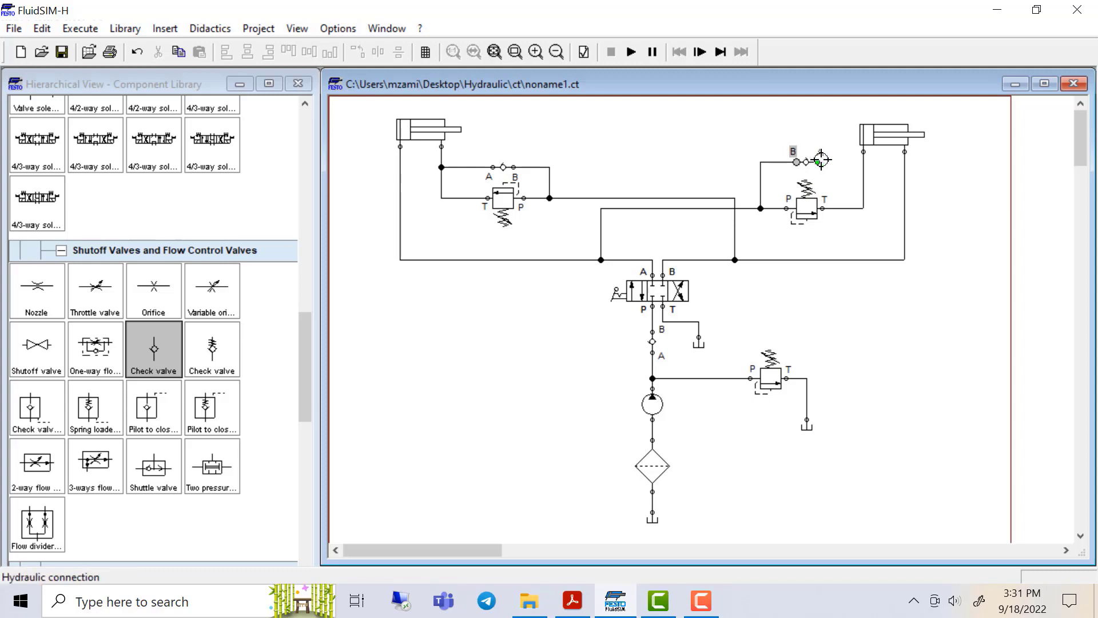
{"action": "left_click_drag", "start_coordinate": [864, 166], "coordinate": [863, 166]}
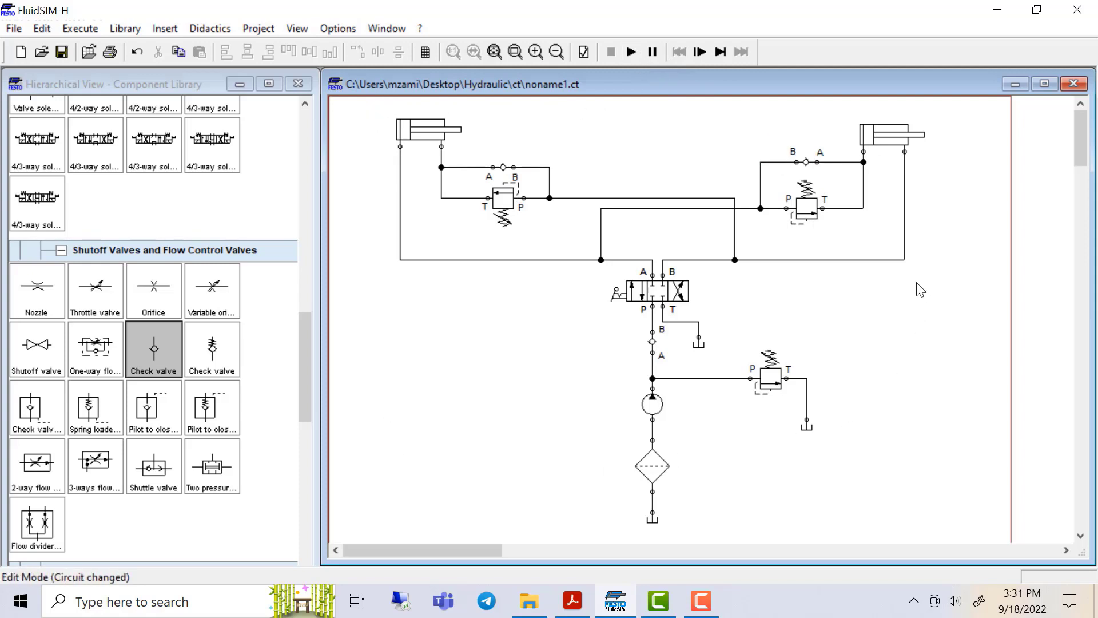
Start the simulation, check the operation description in the CHAPTER 9 PDF, and shift the 4/3-way valve to its left position to extend the cylinders.
{"action": "left_click", "coordinate": [632, 54]}
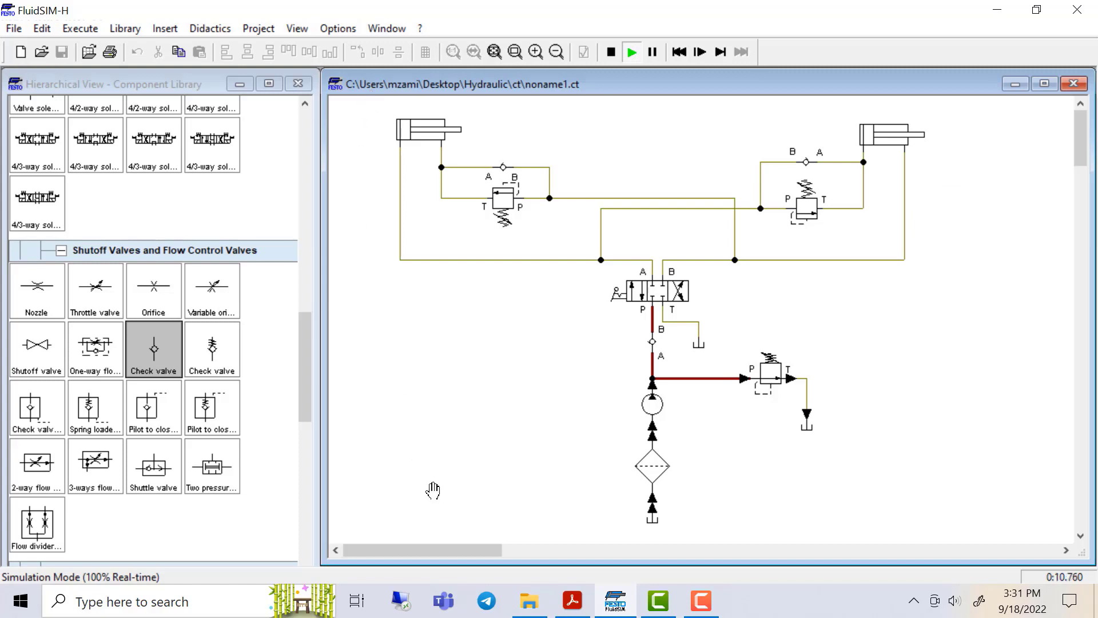
{"action": "left_click", "coordinate": [574, 607]}
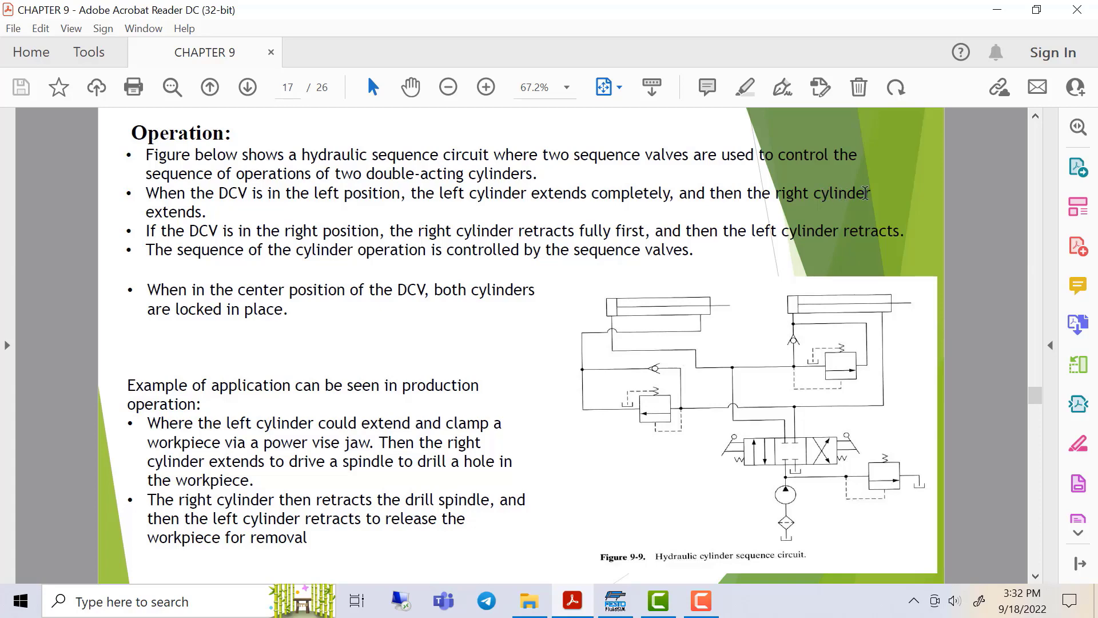
{"action": "left_click", "coordinate": [615, 600]}
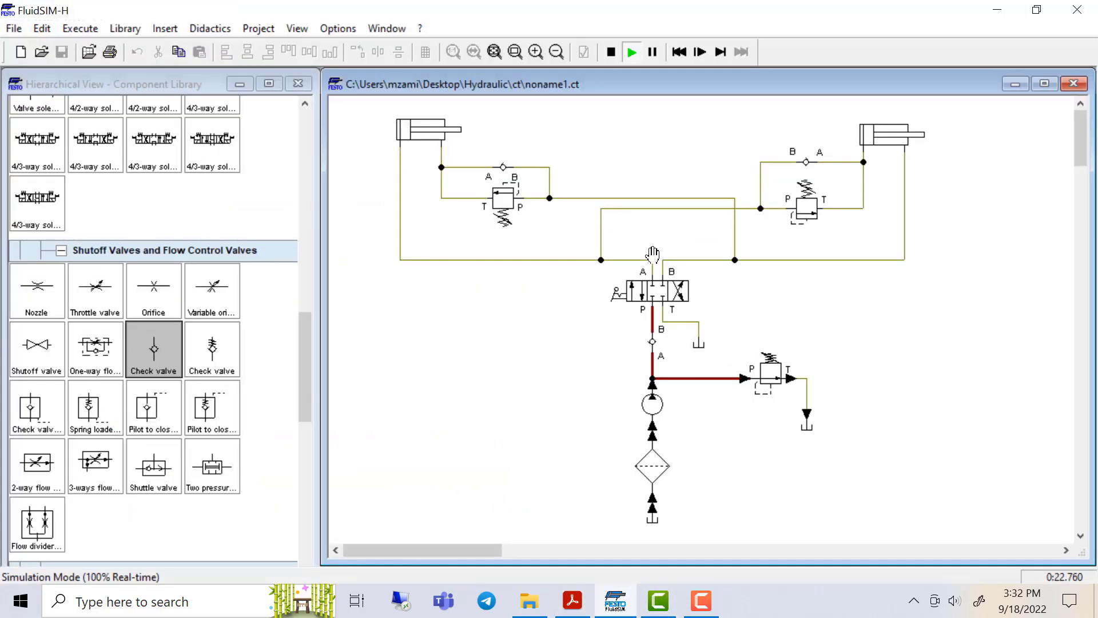
{"action": "left_click", "coordinate": [641, 289]}
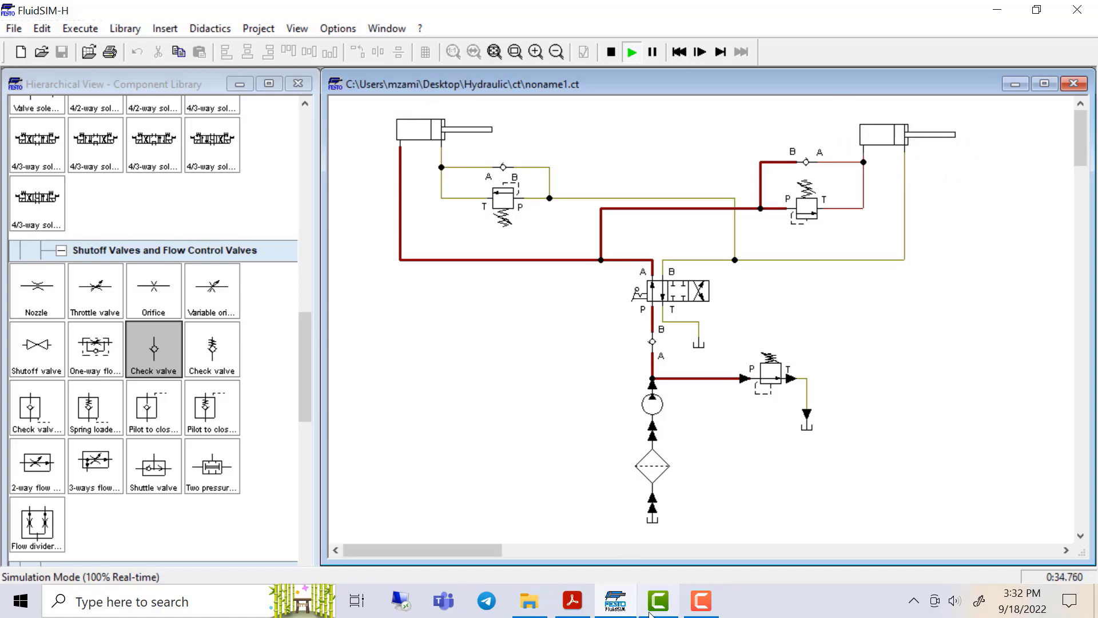
Consult the PDF's right-position description, then move the 4/3-way valve through centre to its right position to retract both cylinders.
{"action": "left_click", "coordinate": [573, 600]}
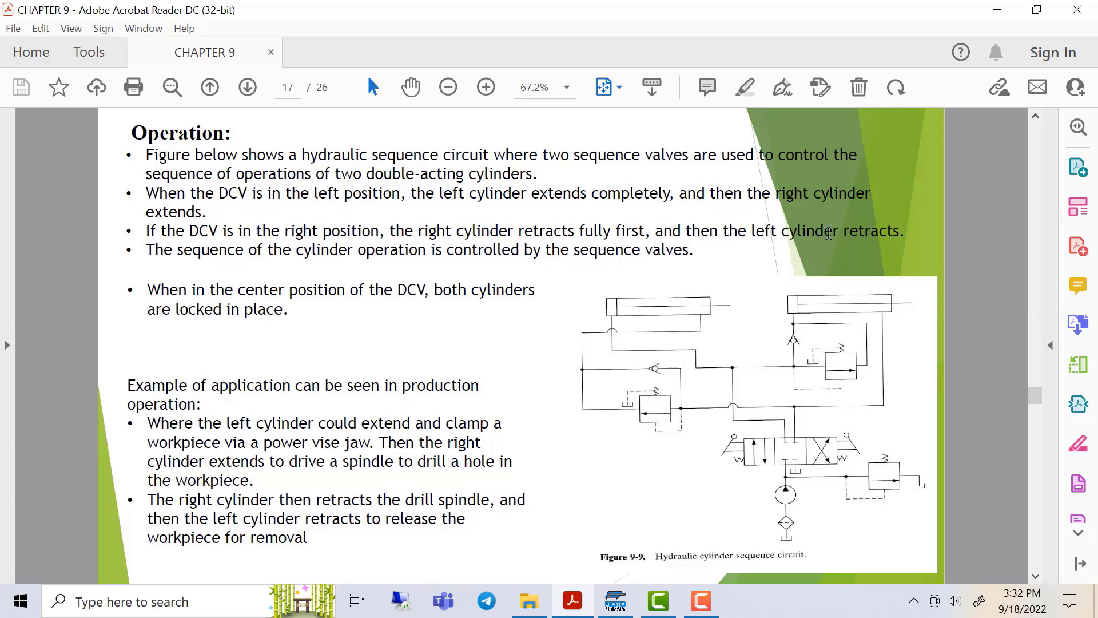
{"action": "left_click", "coordinate": [616, 600]}
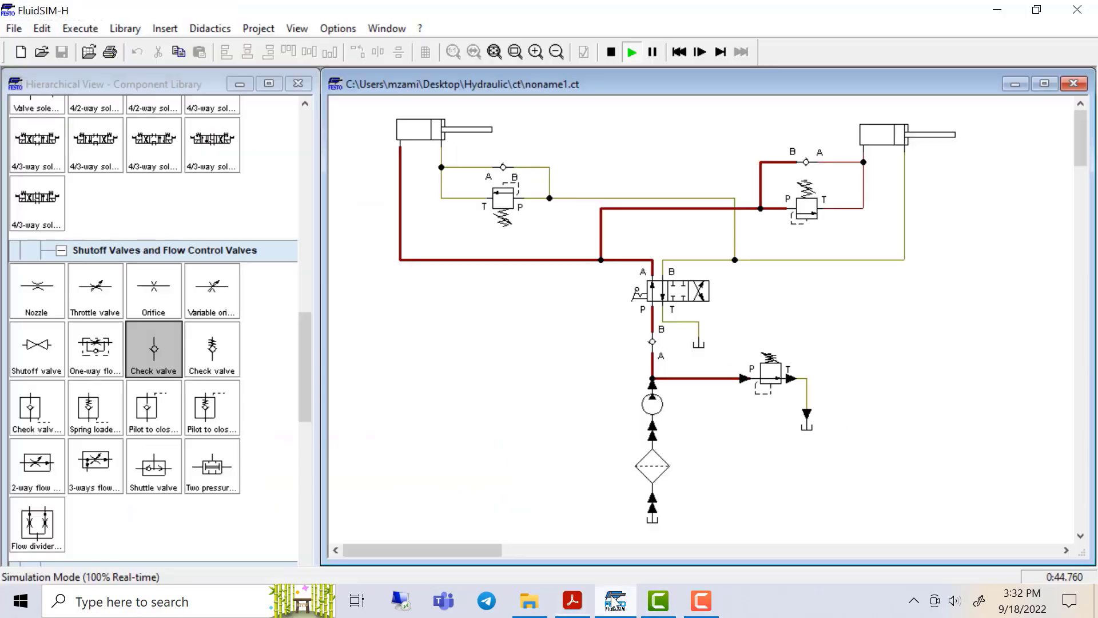
{"action": "left_click", "coordinate": [680, 287]}
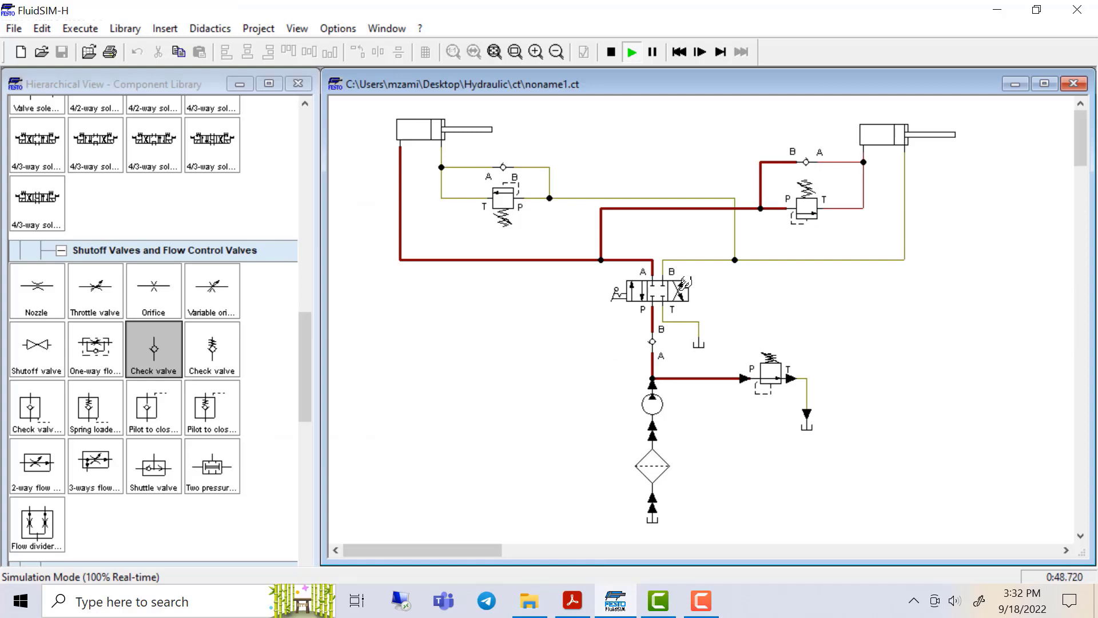
{"action": "left_click", "coordinate": [683, 284]}
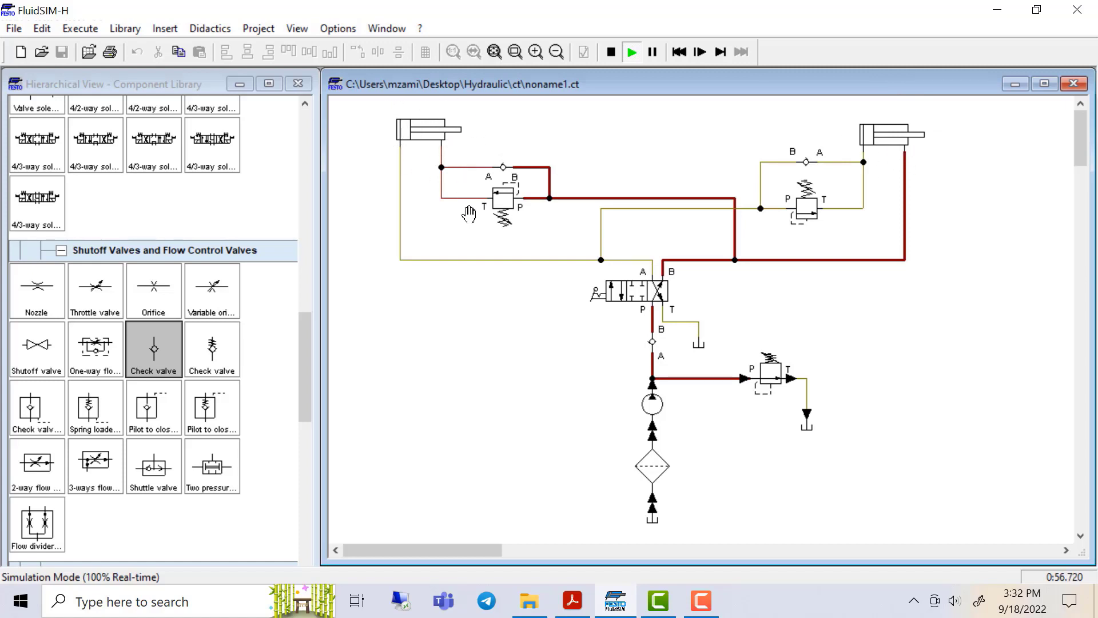
Following the PDF's centre-position note, extend the cylinders with the valve's left position, centring the valve partway through the left cylinder's stroke before resuming.
{"action": "left_click", "coordinate": [572, 602]}
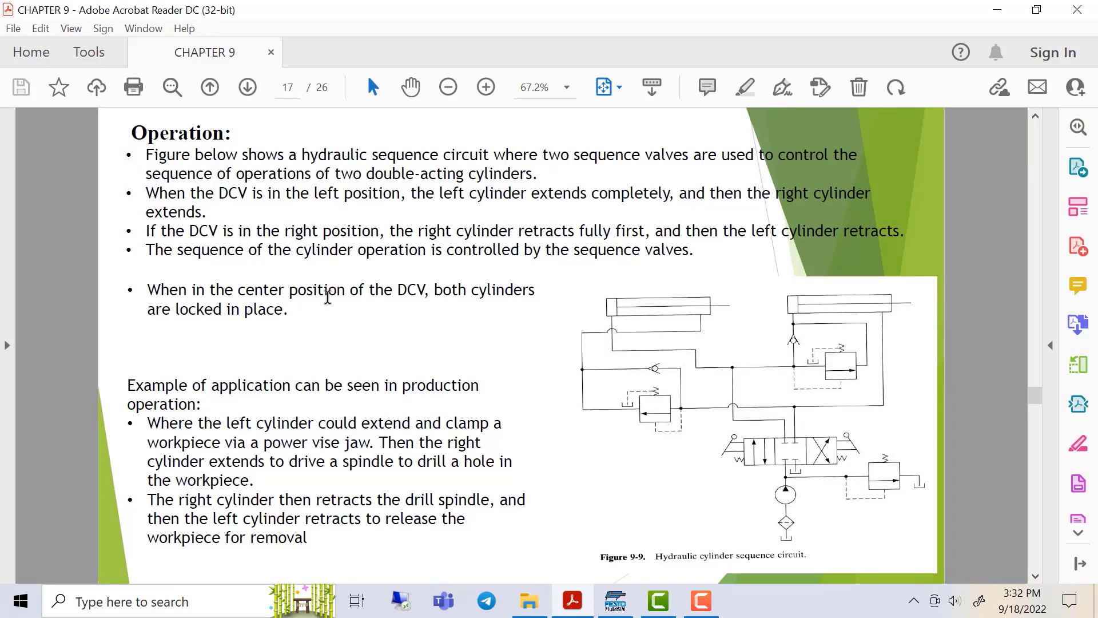
{"action": "left_click", "coordinate": [615, 601]}
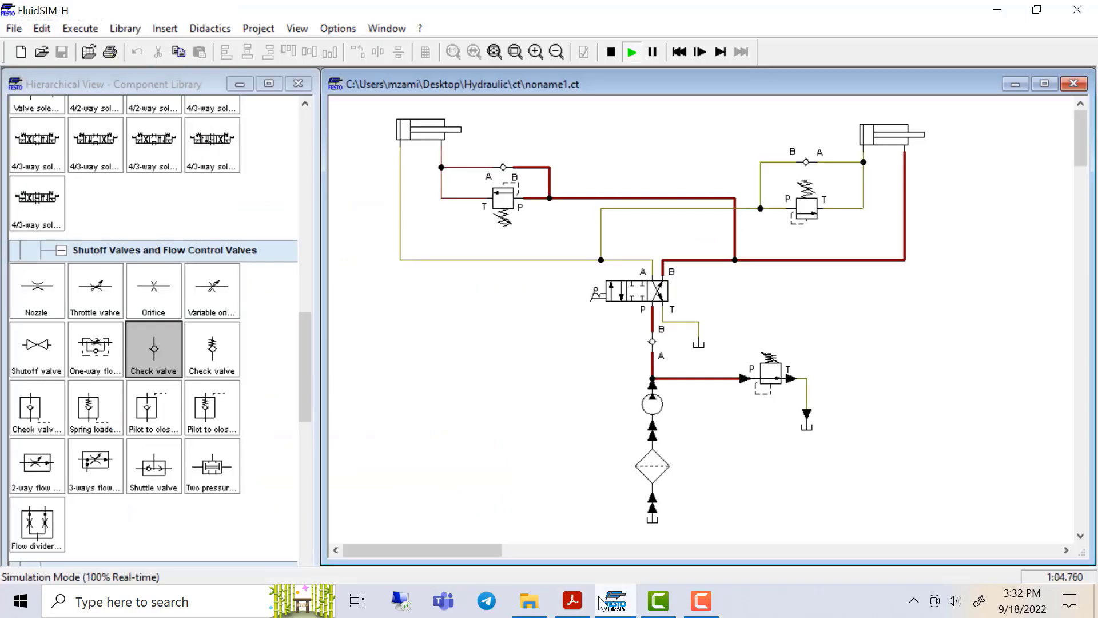
{"action": "left_click", "coordinate": [652, 293]}
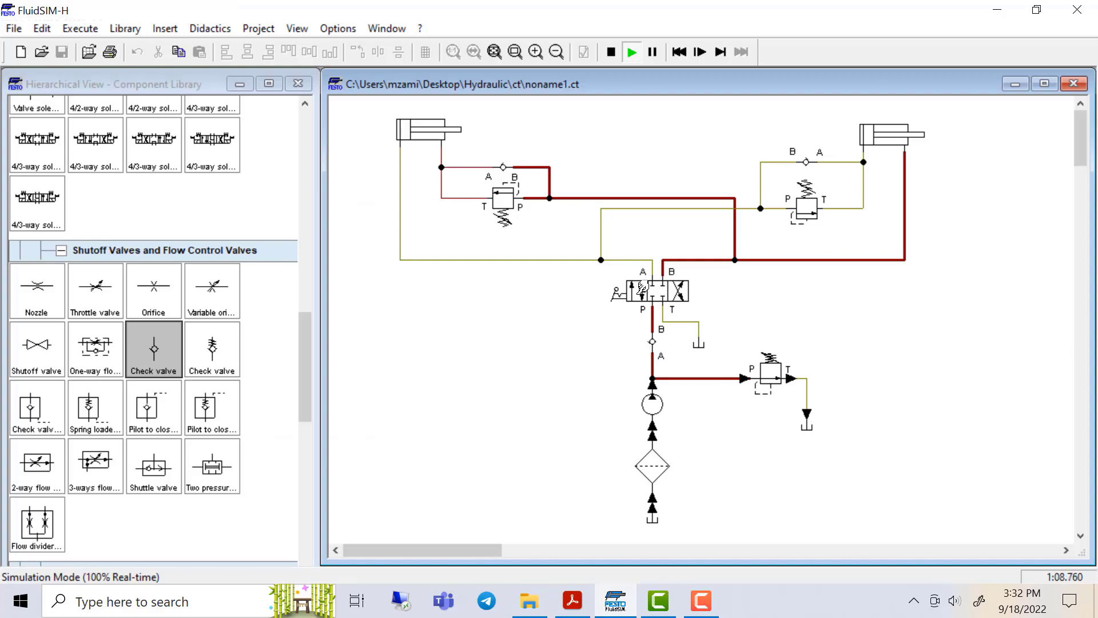
{"action": "left_click", "coordinate": [640, 287]}
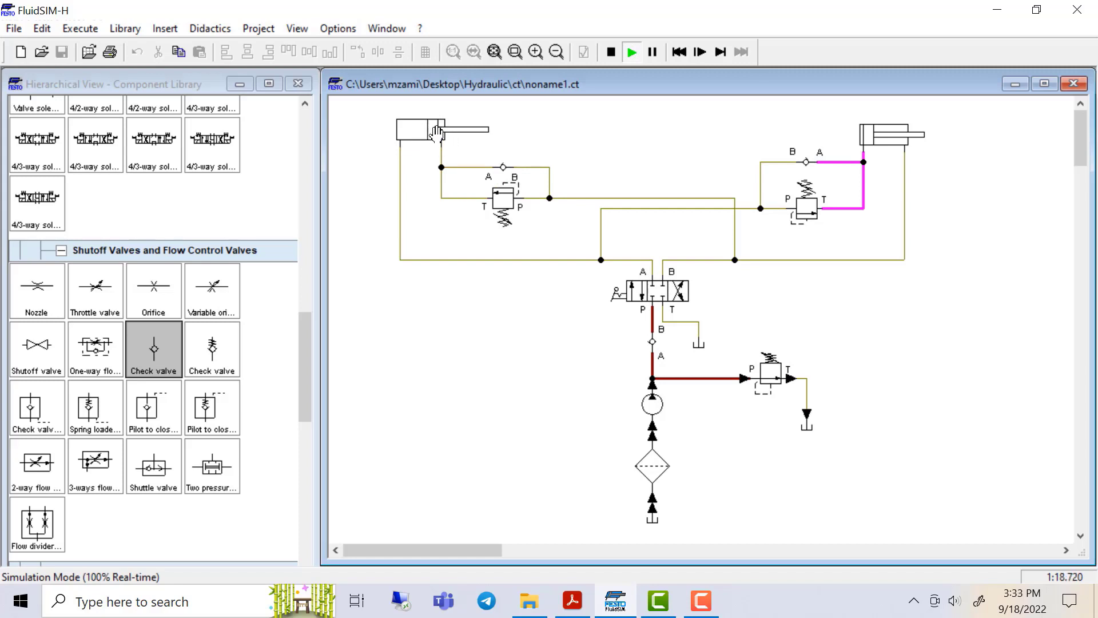
{"action": "left_click", "coordinate": [643, 288]}
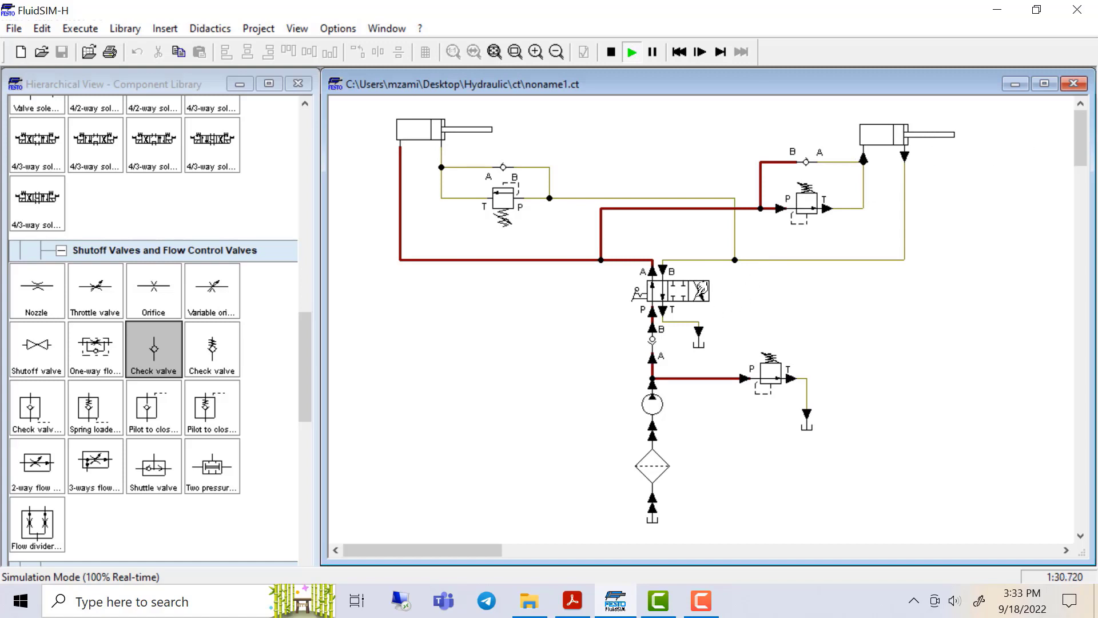
Retract the cylinders with the valve's right position, centring the valve while the left cylinder is partly retracted before resuming.
{"action": "left_click", "coordinate": [667, 302]}
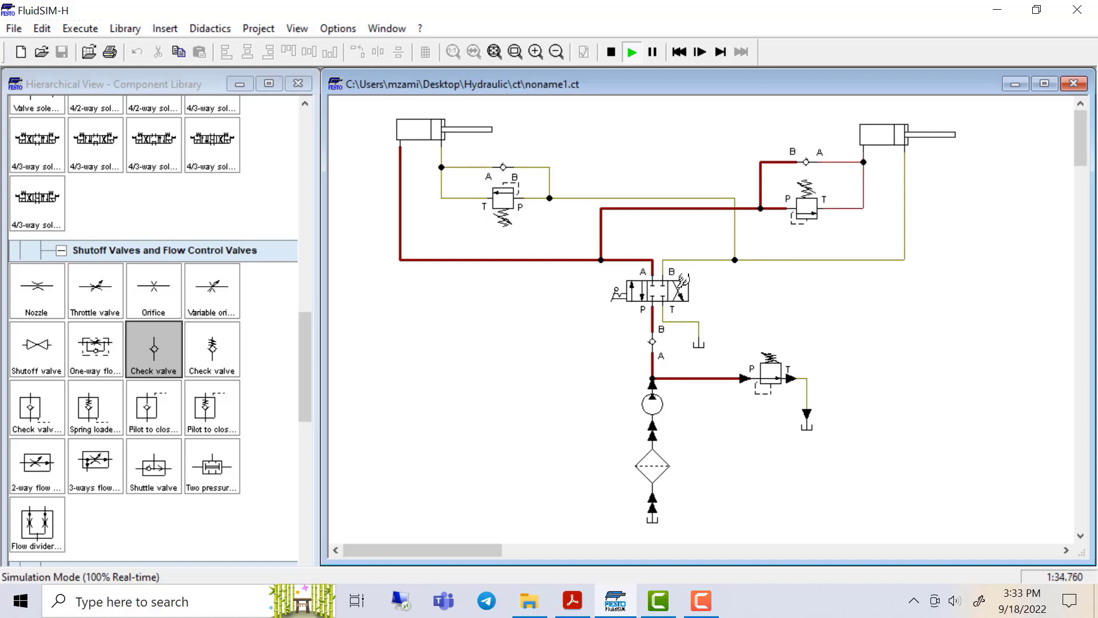
{"action": "left_click", "coordinate": [683, 280]}
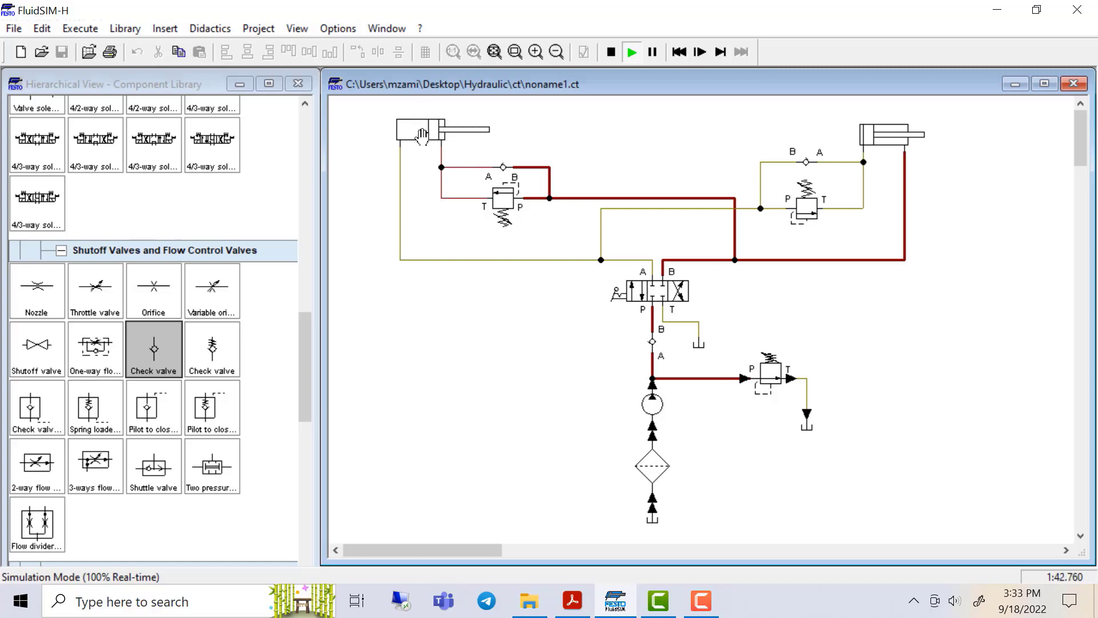
{"action": "left_click", "coordinate": [686, 282]}
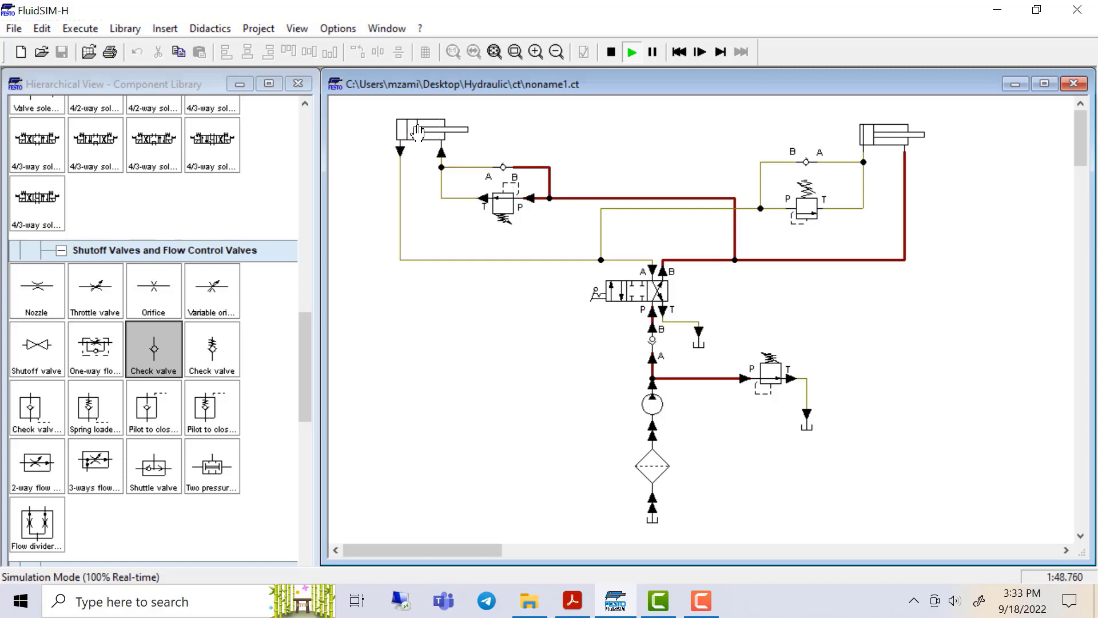